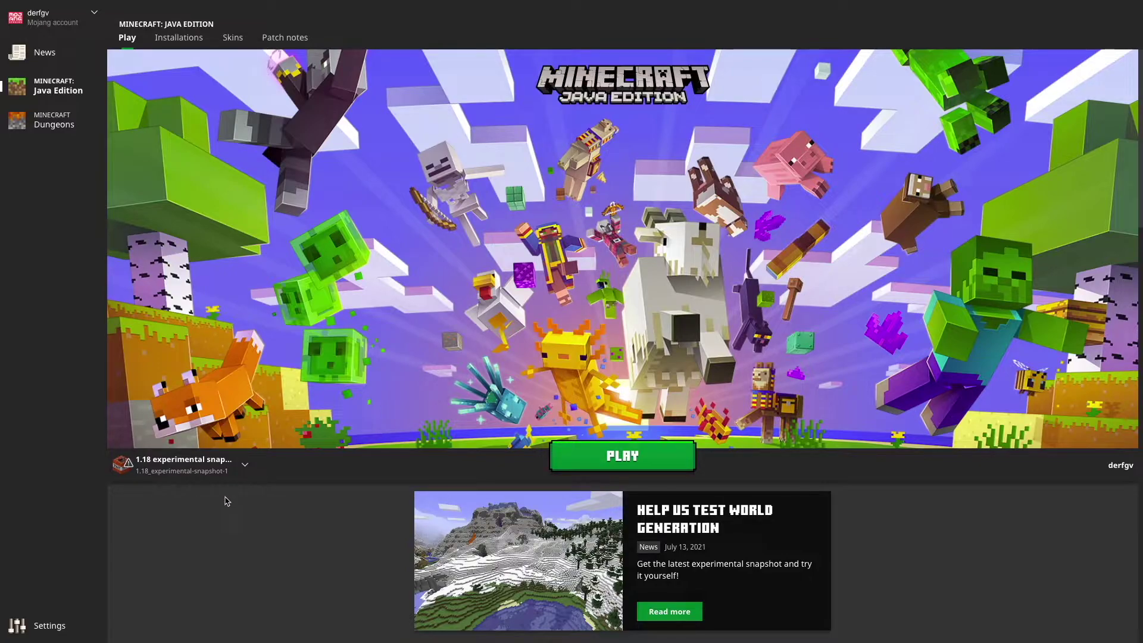
Step: Create a new Java Edition installation named 1.8.9 that uses release 1.8.9
left_click(168, 40)
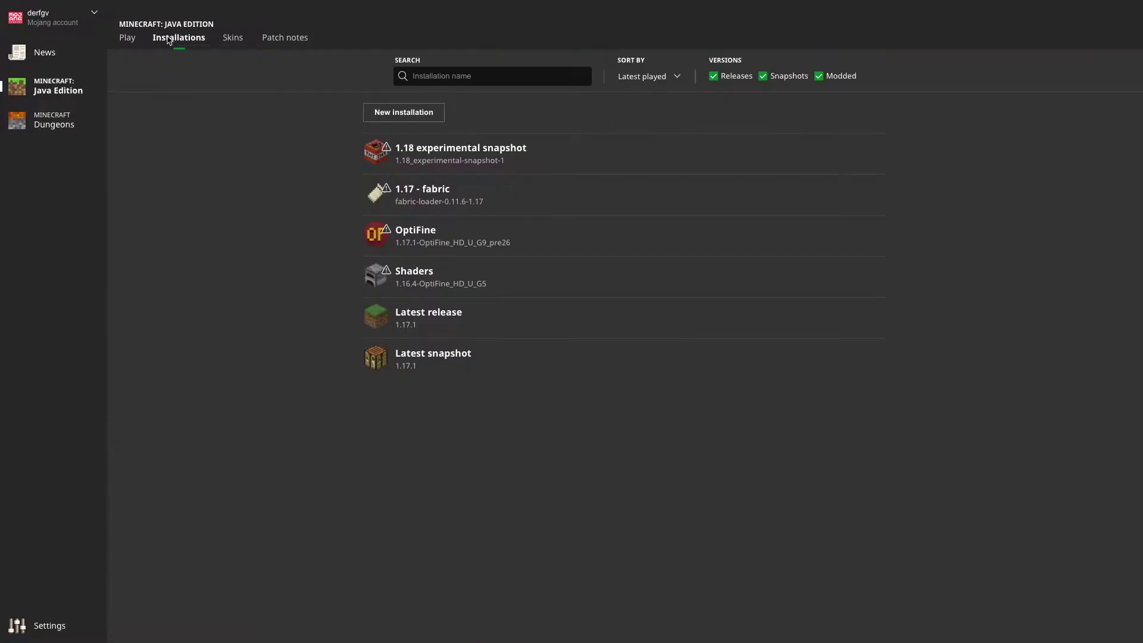
left_click(462, 75)
left_click(411, 118)
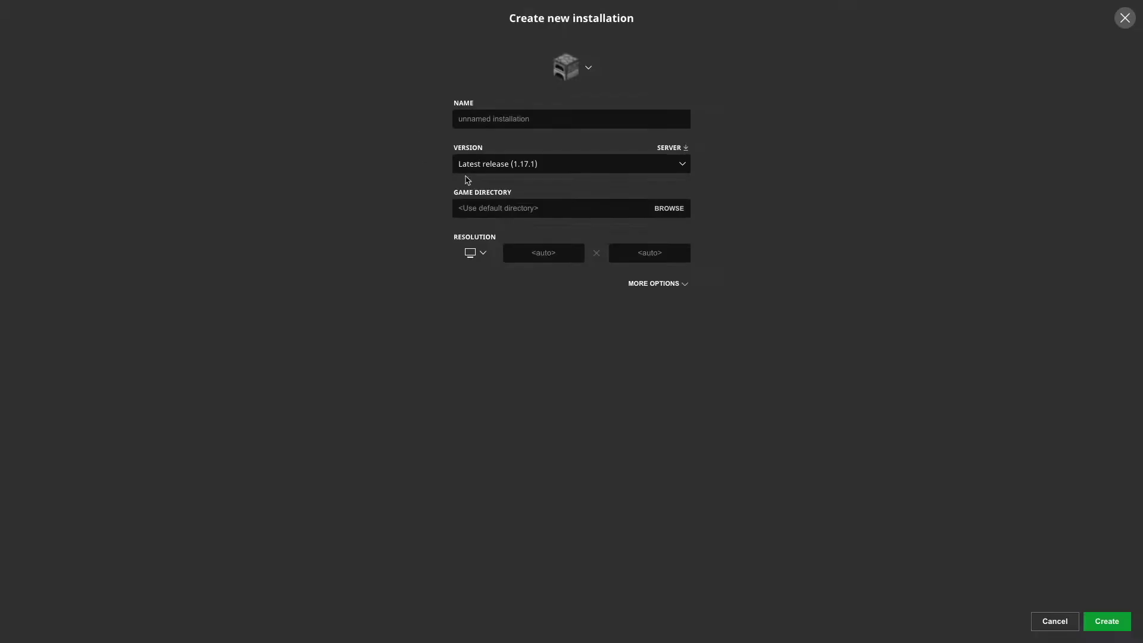
left_click(592, 170)
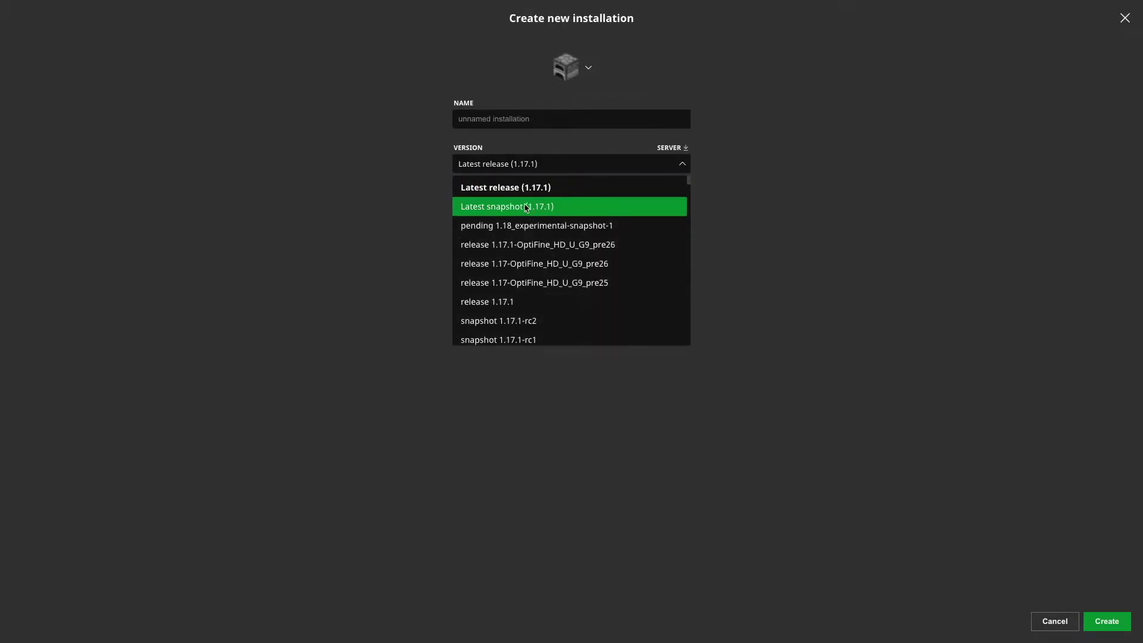
scroll(523, 232, "down", 10)
scroll(518, 280, "down", 15)
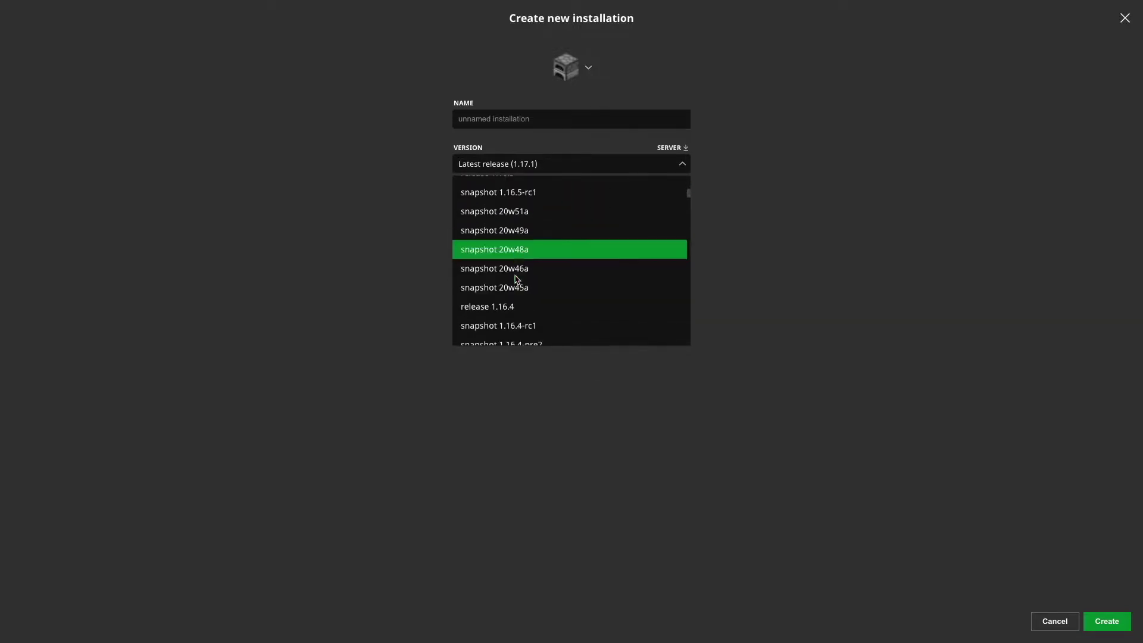
scroll(514, 291, "down", 5)
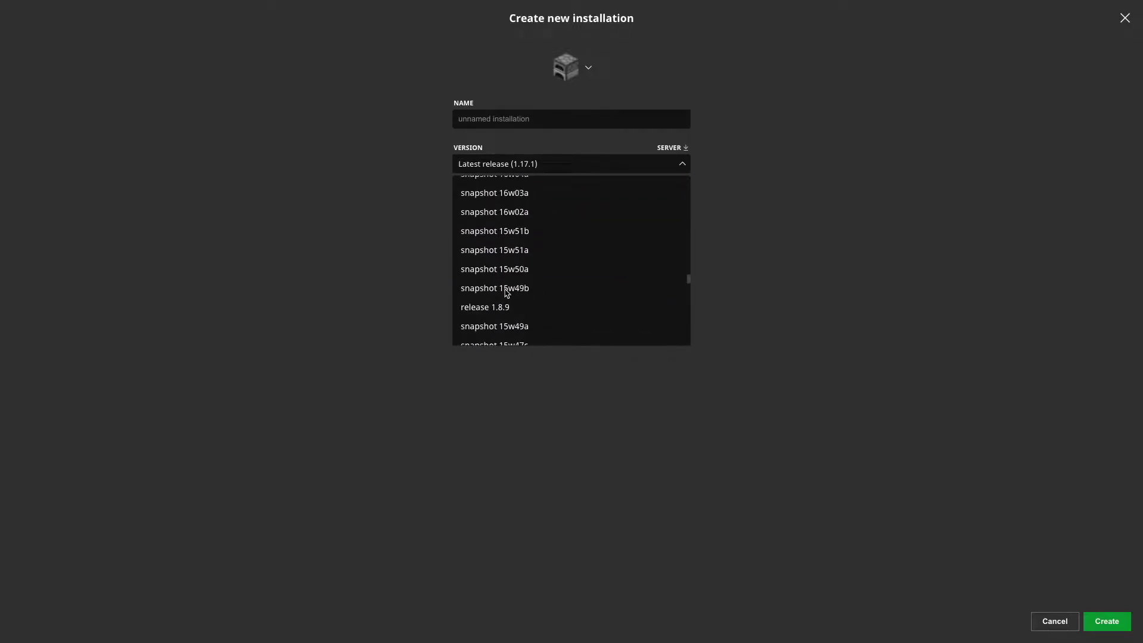
left_click(505, 308)
left_click(513, 122)
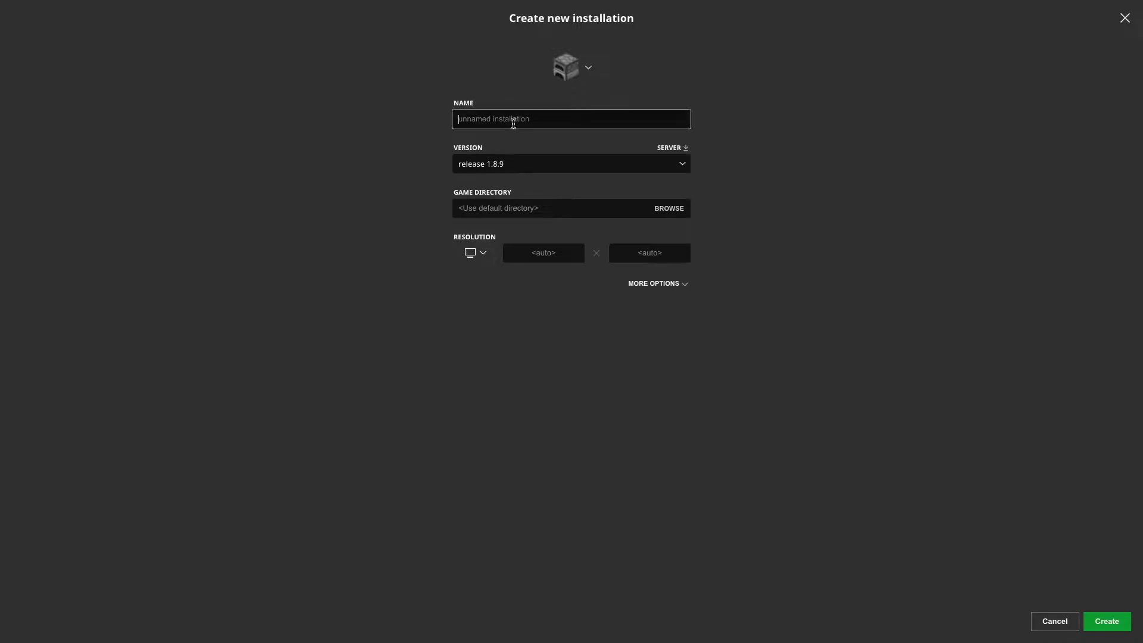
type("1.1")
left_click(1106, 621)
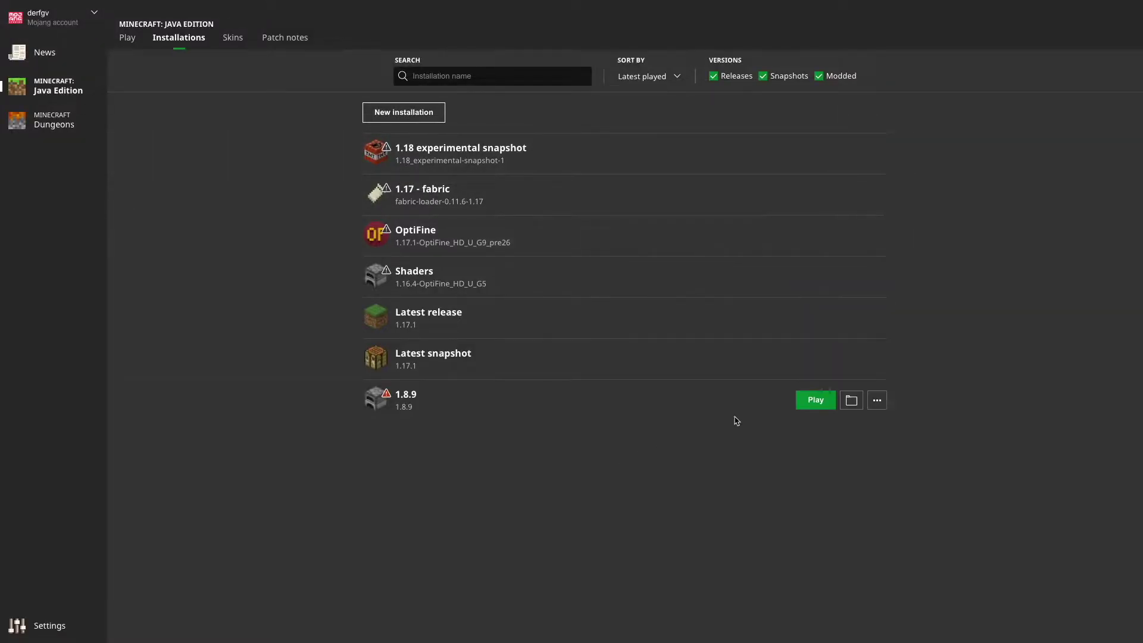
Step: Launch the 1.8.9 installation, accepting its risks without further warnings, and quit the game once its title screen has loaded
left_click(815, 399)
left_click(427, 335)
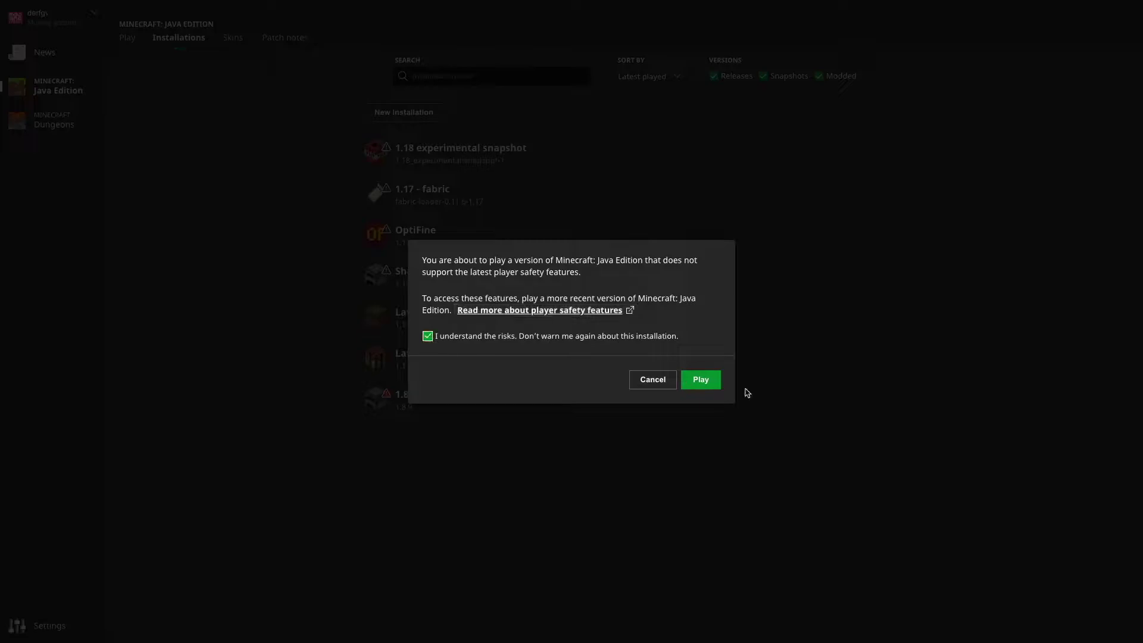
left_click(703, 385)
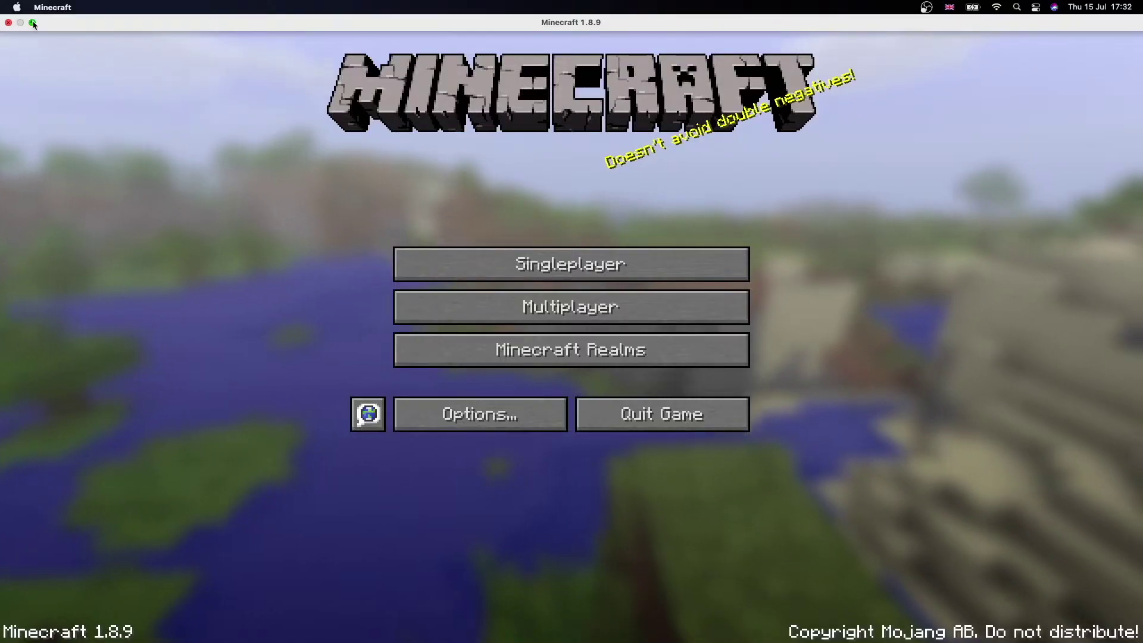
left_click(31, 22)
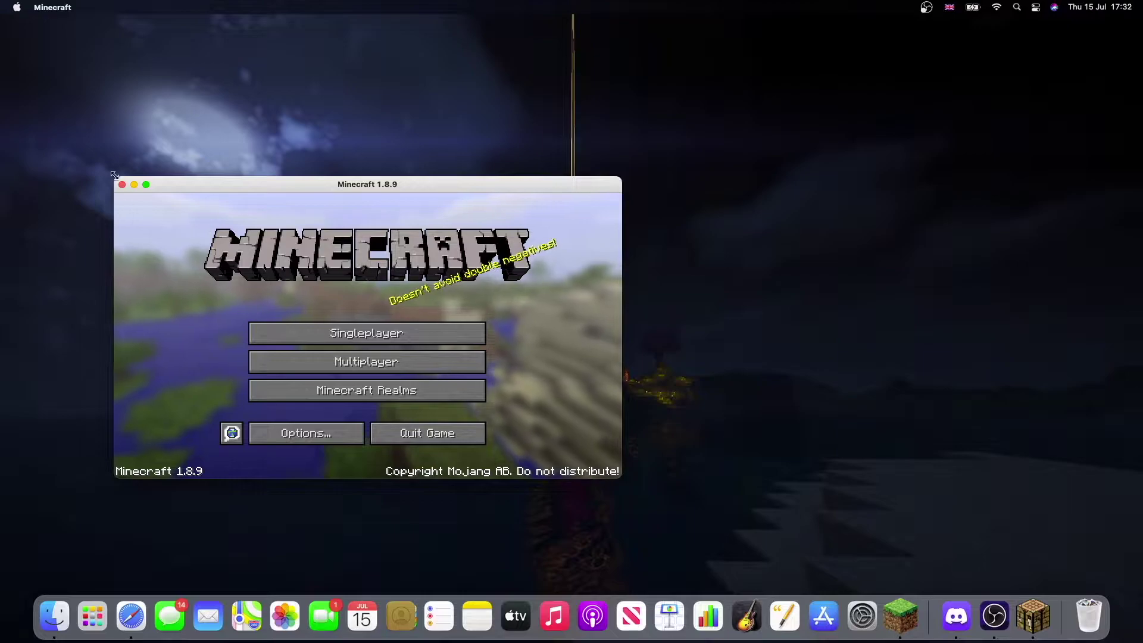
key("super+q")
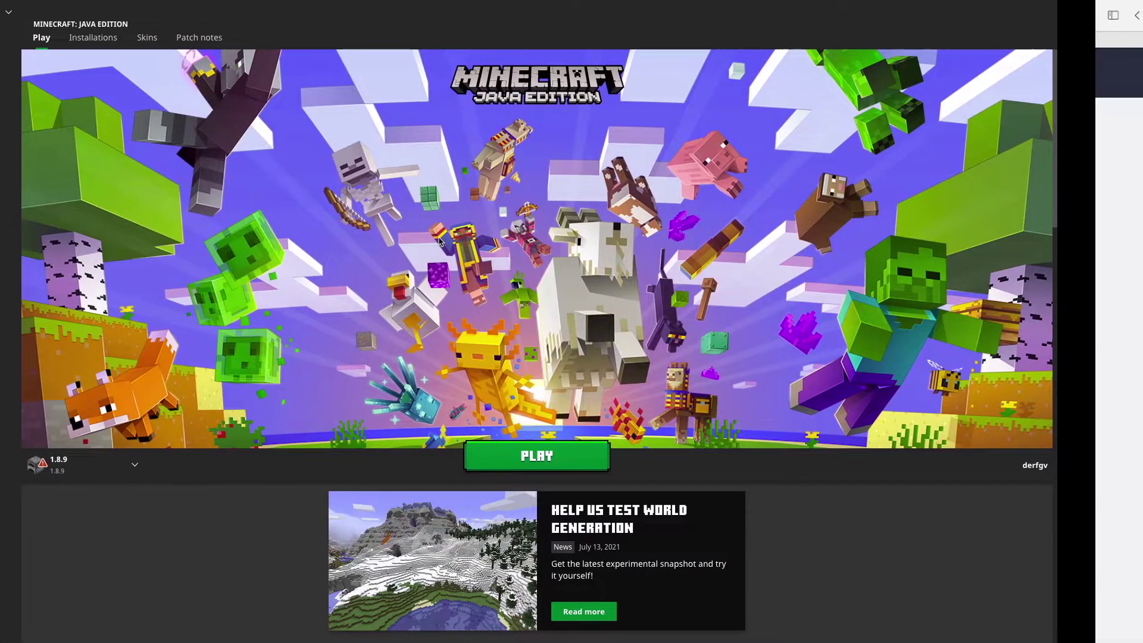
Step: Switch to Safari and check the full address of the Forge downloads page for Minecraft 1.8.9
key("ctrl+Right")
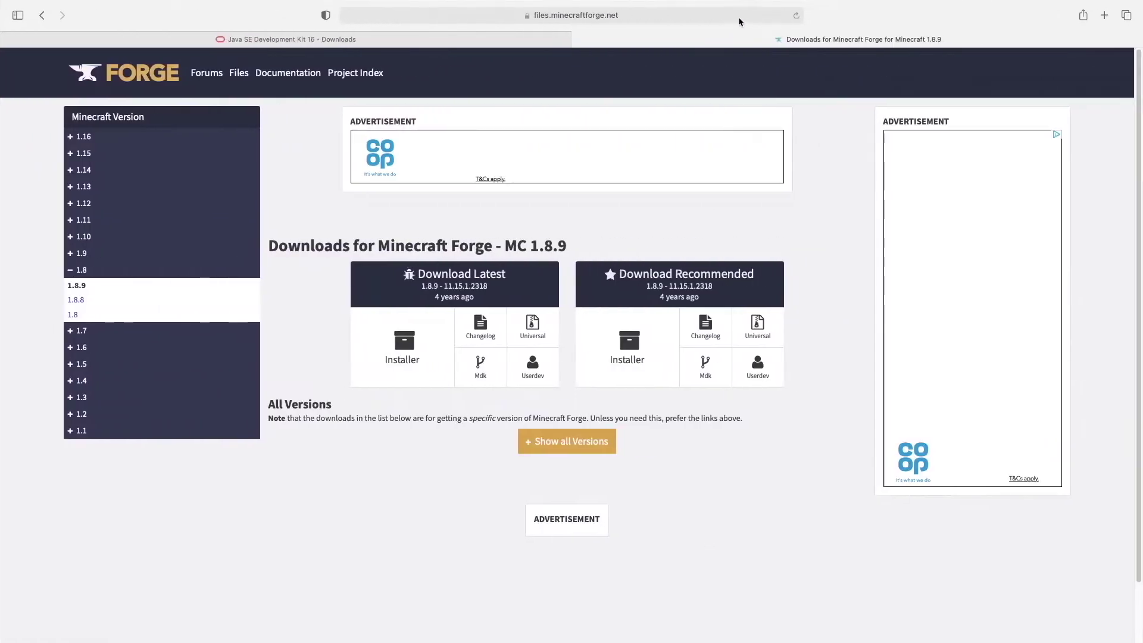
left_click(567, 14)
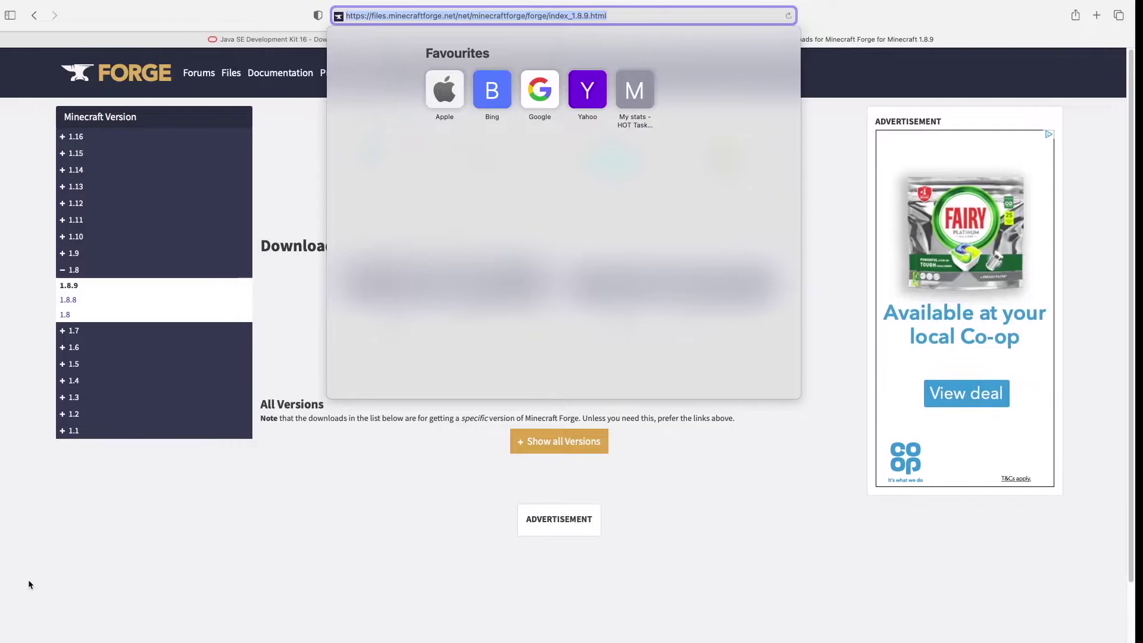
left_click(584, 325)
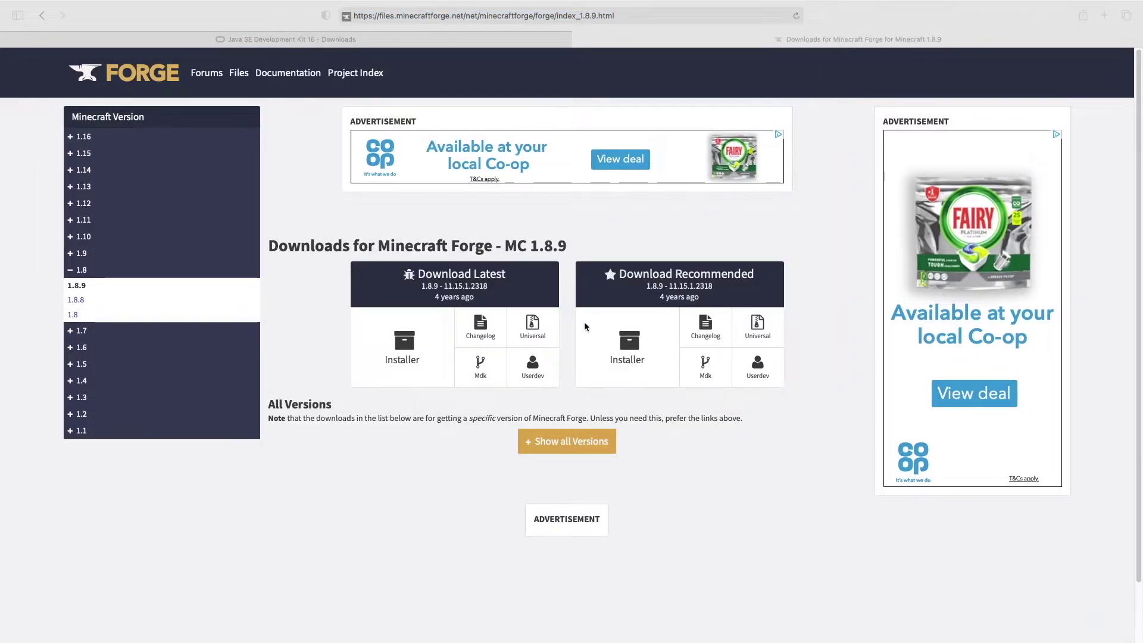
Step: Download the latest Forge installer for Minecraft 1.8.9, skipping the advertisement and allowing downloads on adfoc.us, and clear the download list
left_click(405, 352)
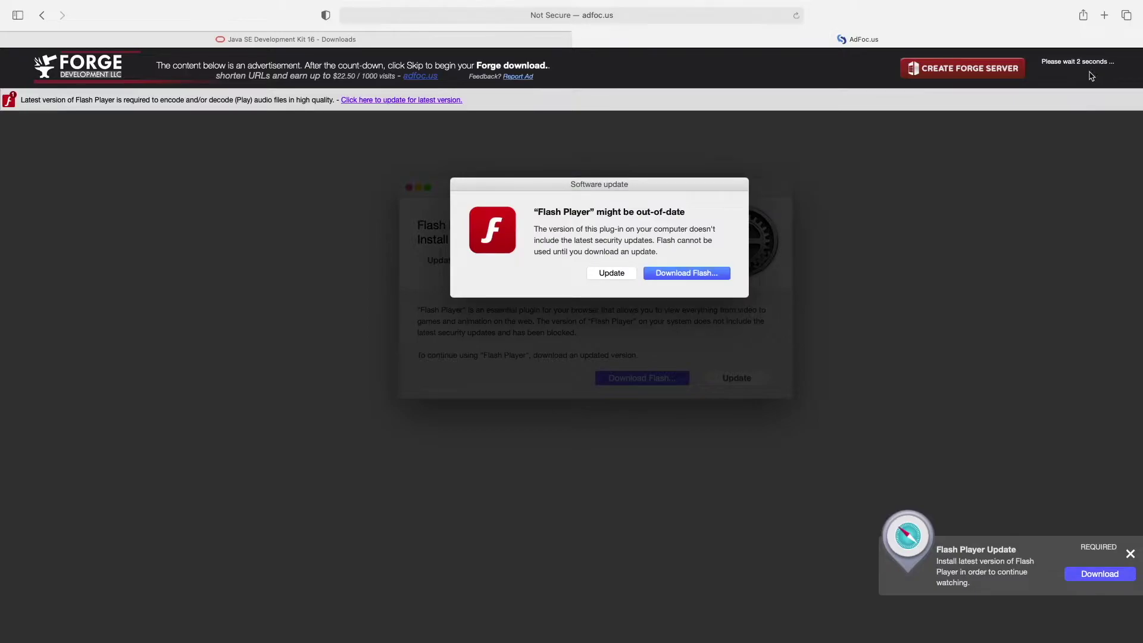
left_click(1067, 70)
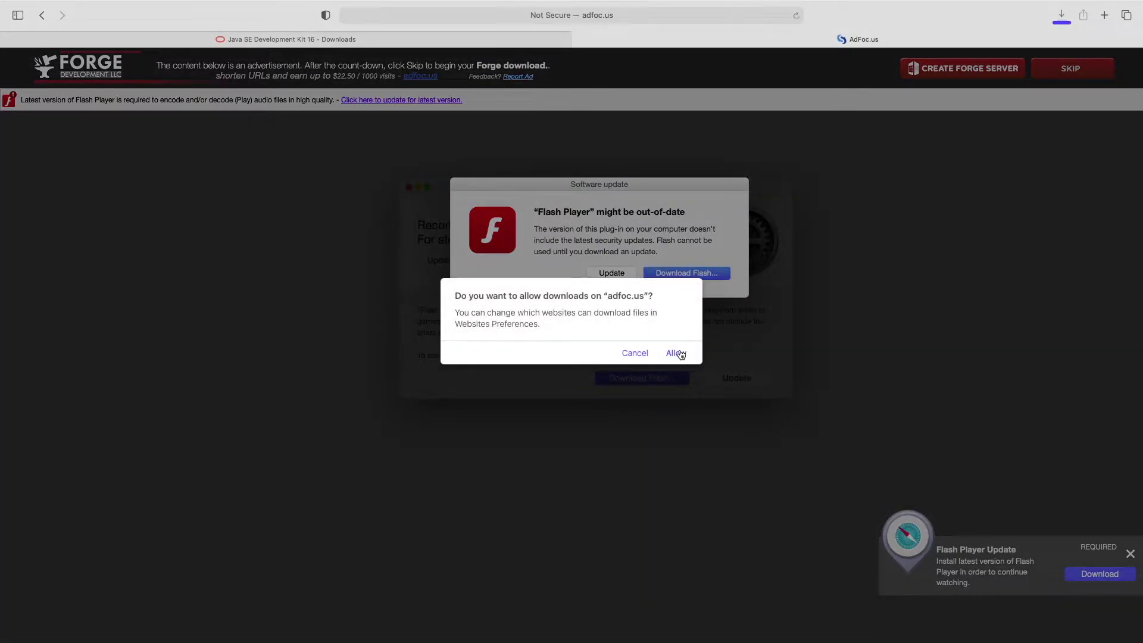
left_click(677, 353)
left_click(1061, 16)
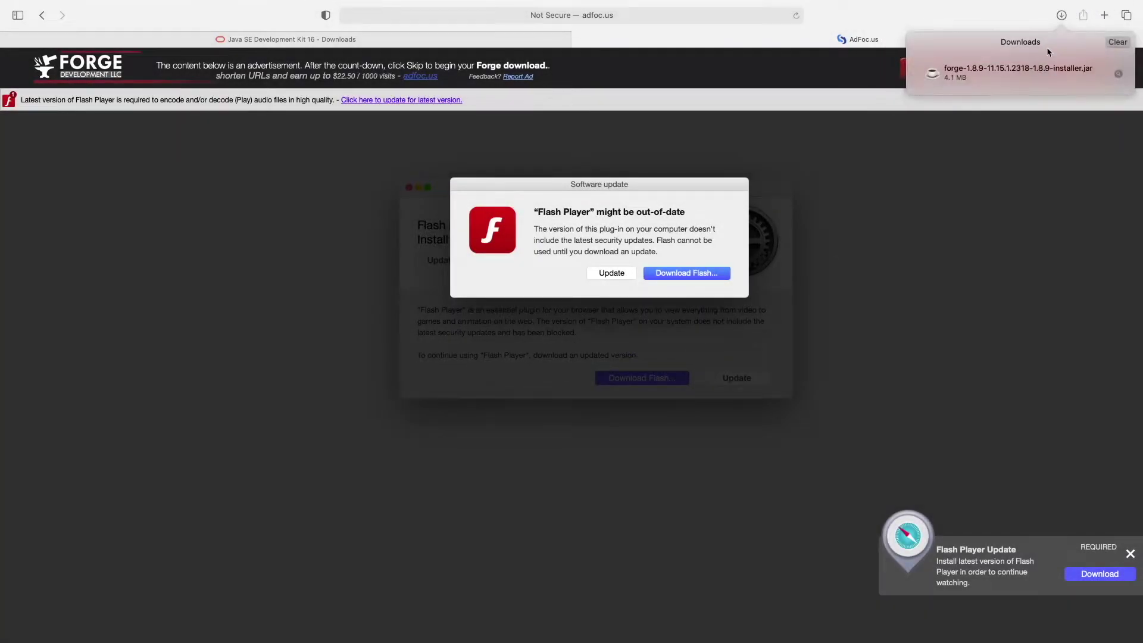
left_click(1117, 42)
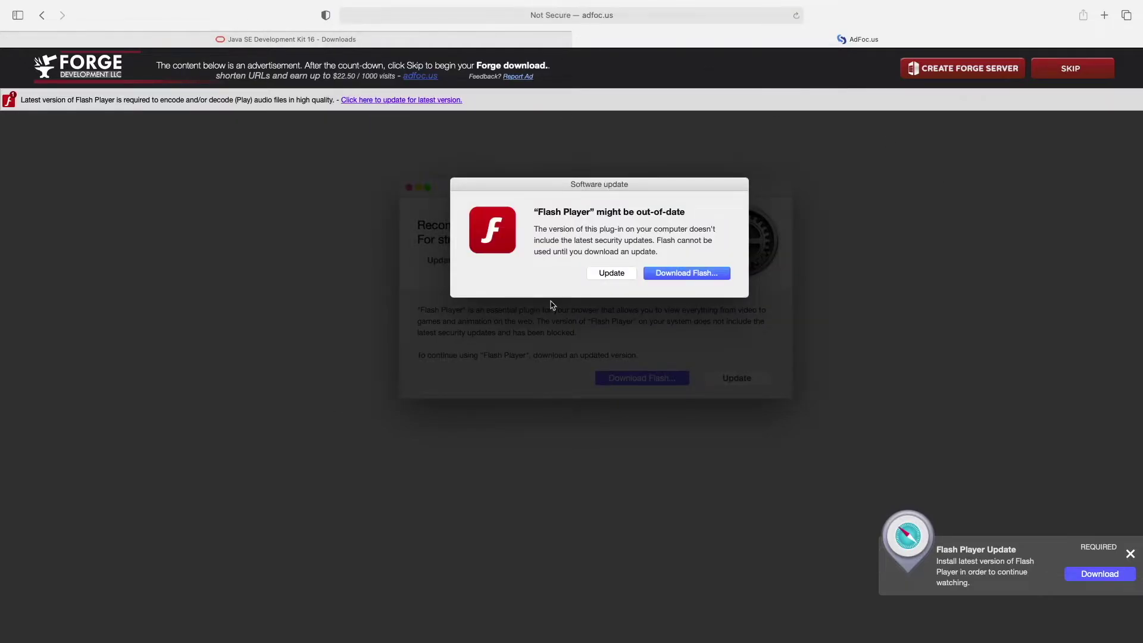
Step: Switch to Finder, open the Downloads folder and move the Forge installer .jar onto the desktop
key("ctrl+Left")
key("ctrl+Left")
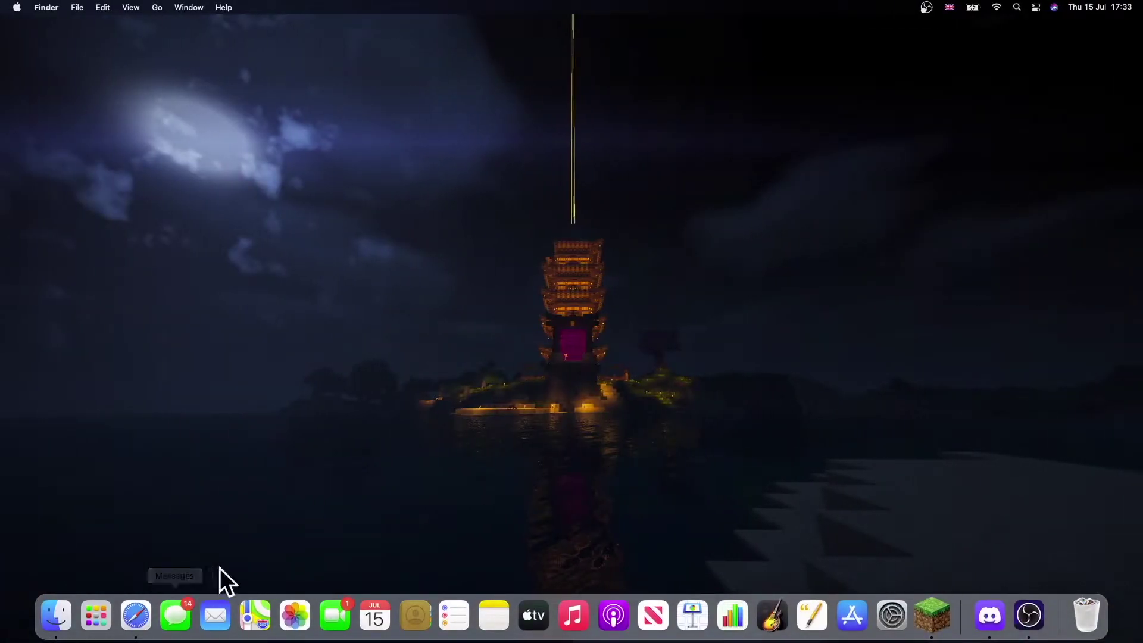
right_click(56, 616)
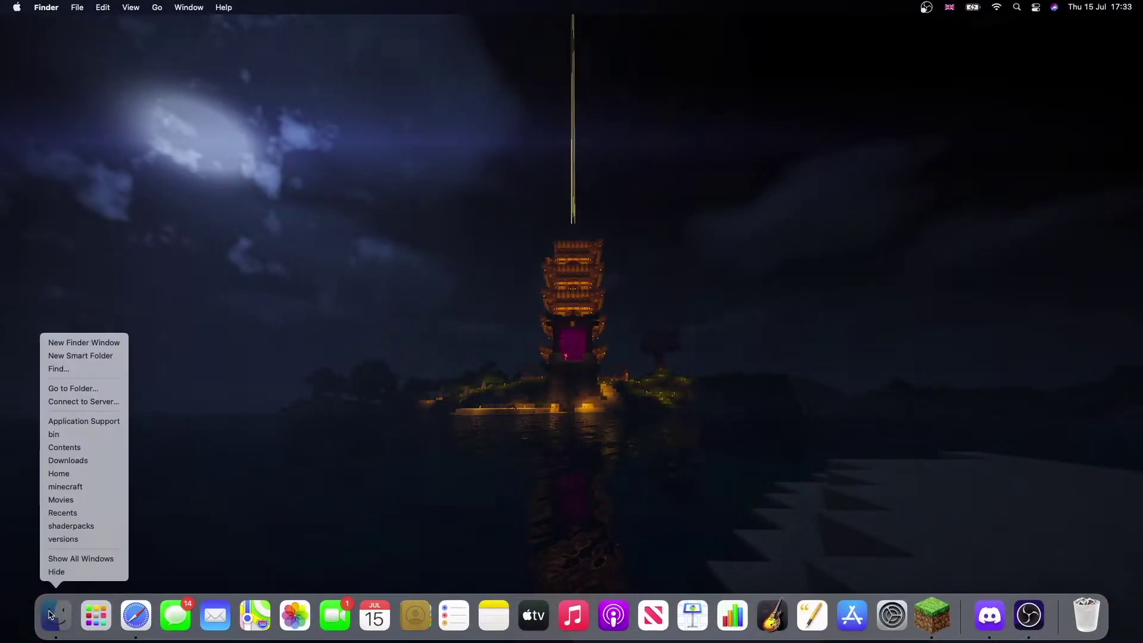
left_click(84, 460)
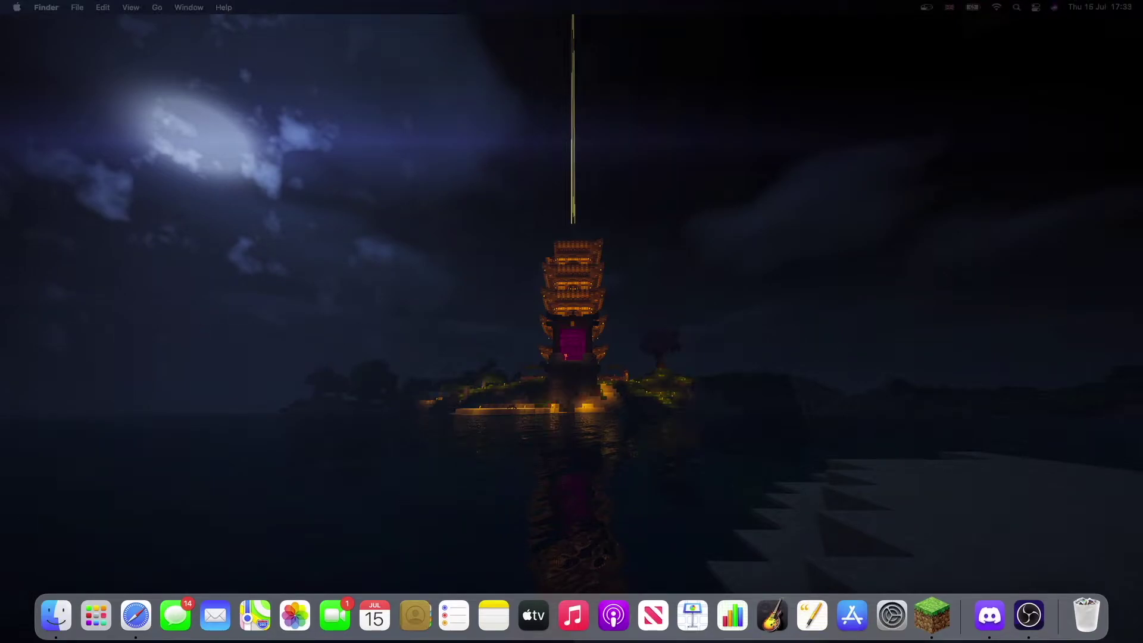
left_click_drag(426, 127, 325, 127)
left_click_drag(259, 190, 901, 321)
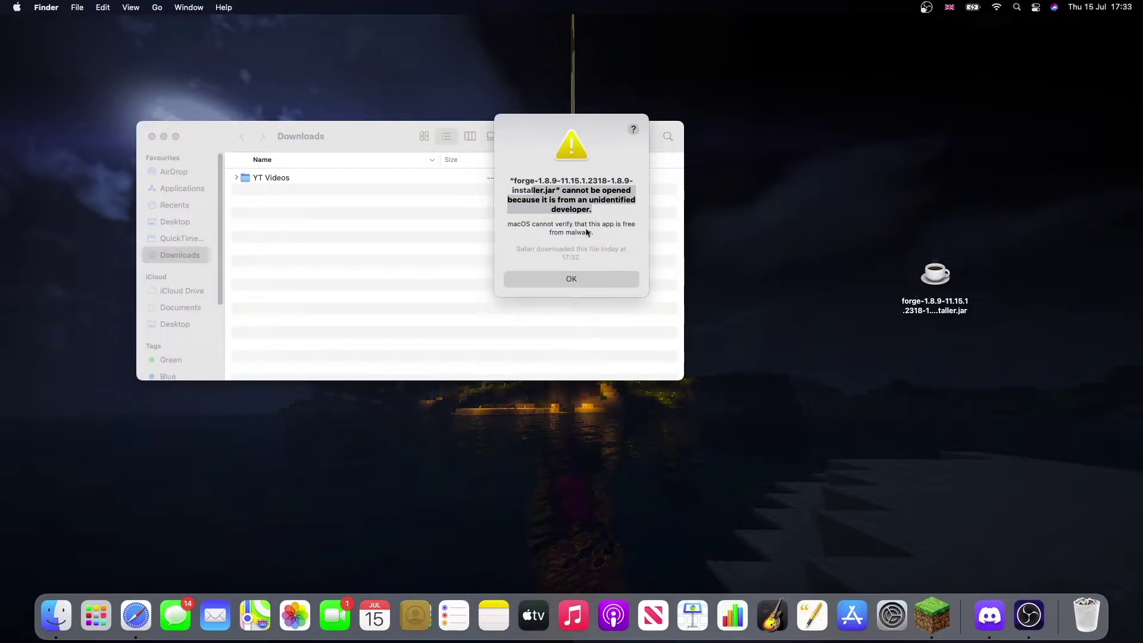
Step: Try to open the Forge installer from the desktop and dismiss the unidentified-developer alert
left_click(542, 280)
key("super+o")
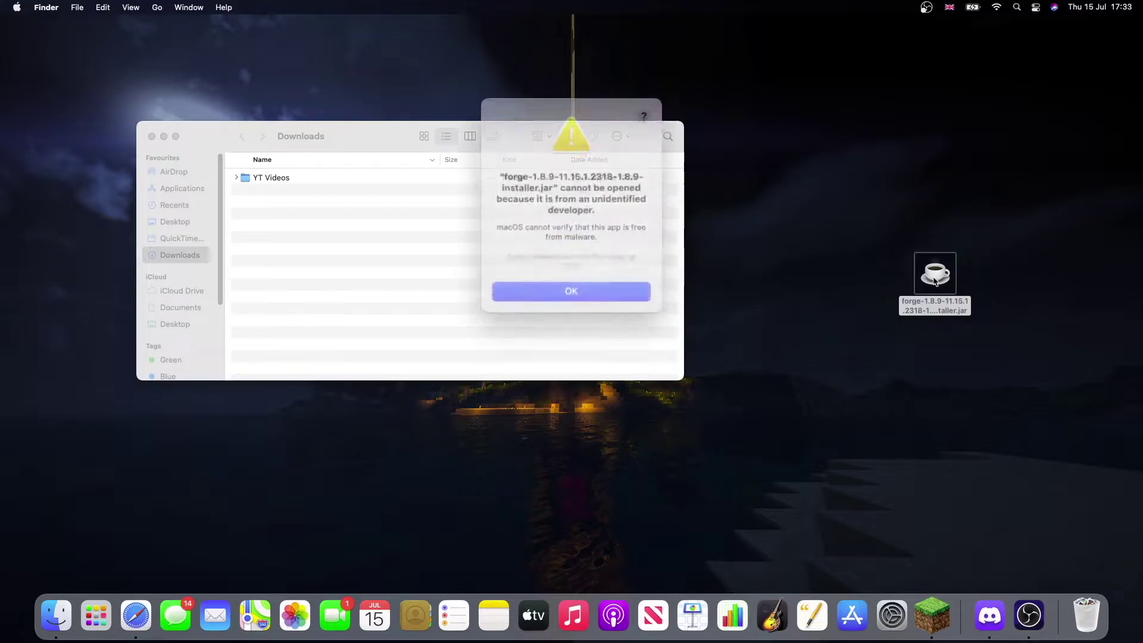
left_click_drag(517, 178, 609, 222)
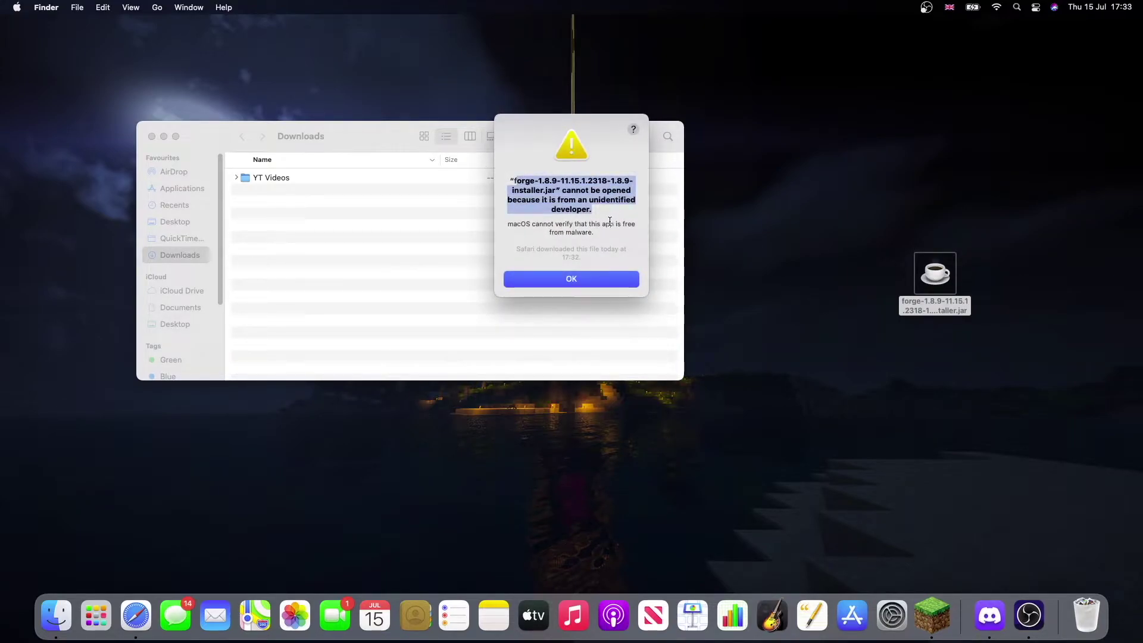
left_click(597, 283)
left_click(795, 288)
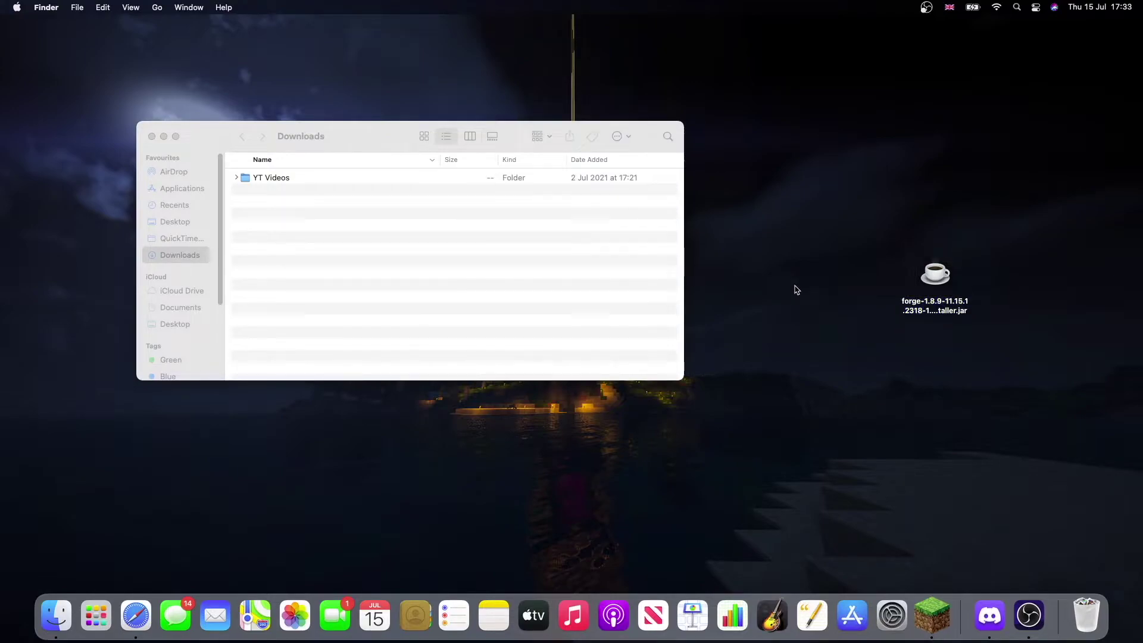
Step: Allow the blocked Forge installer in the Security & Privacy preferences and open it anyway
left_click(17, 7)
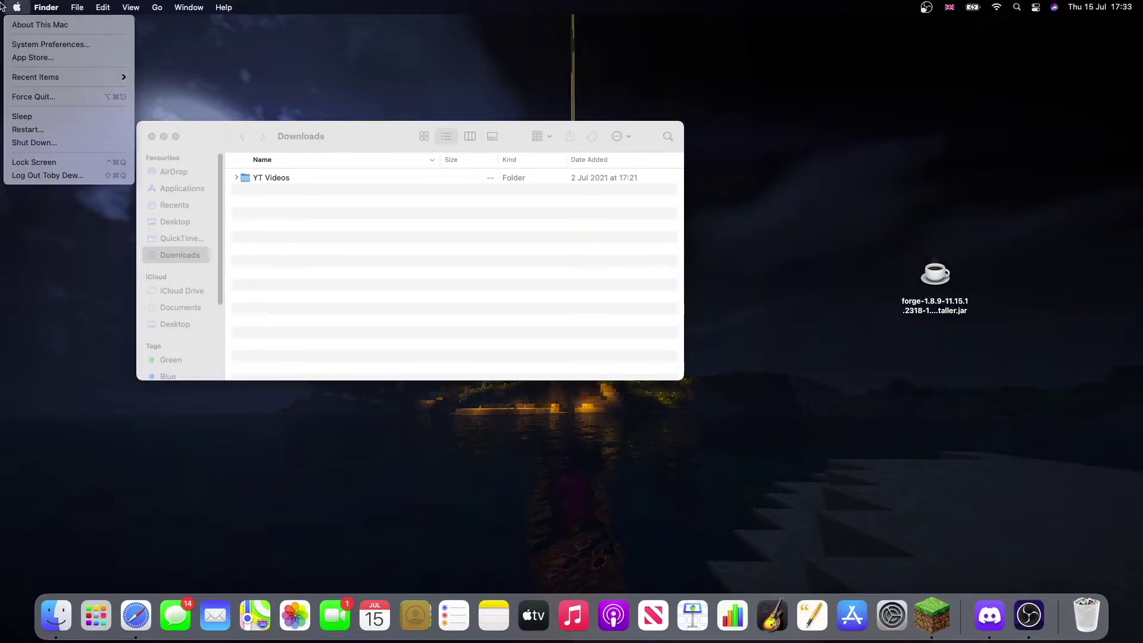
left_click(46, 45)
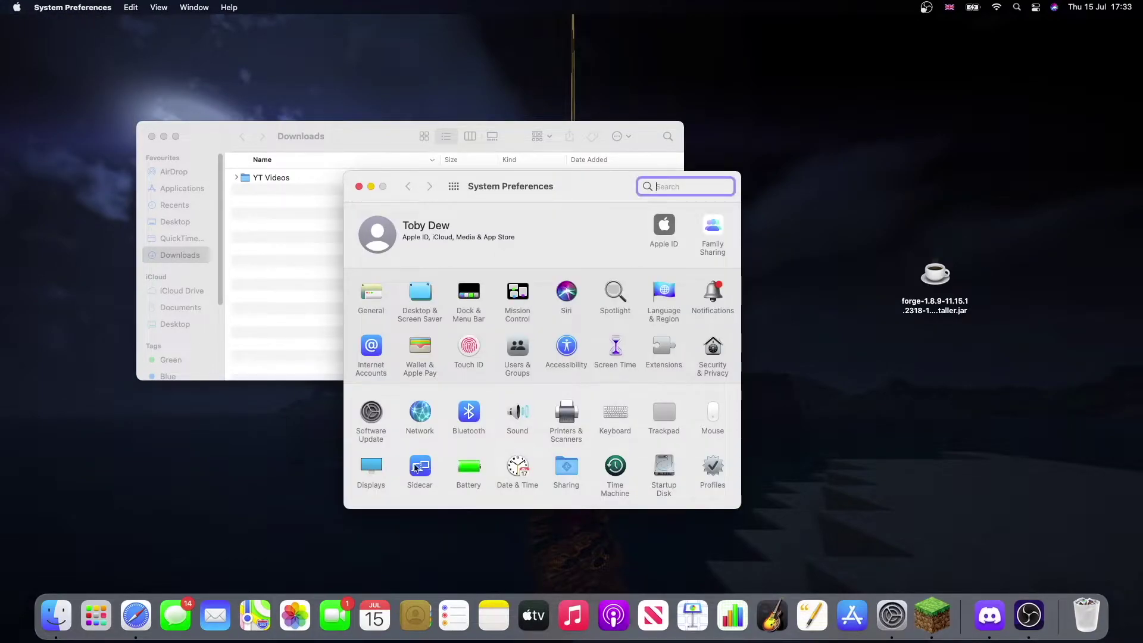
left_click(715, 350)
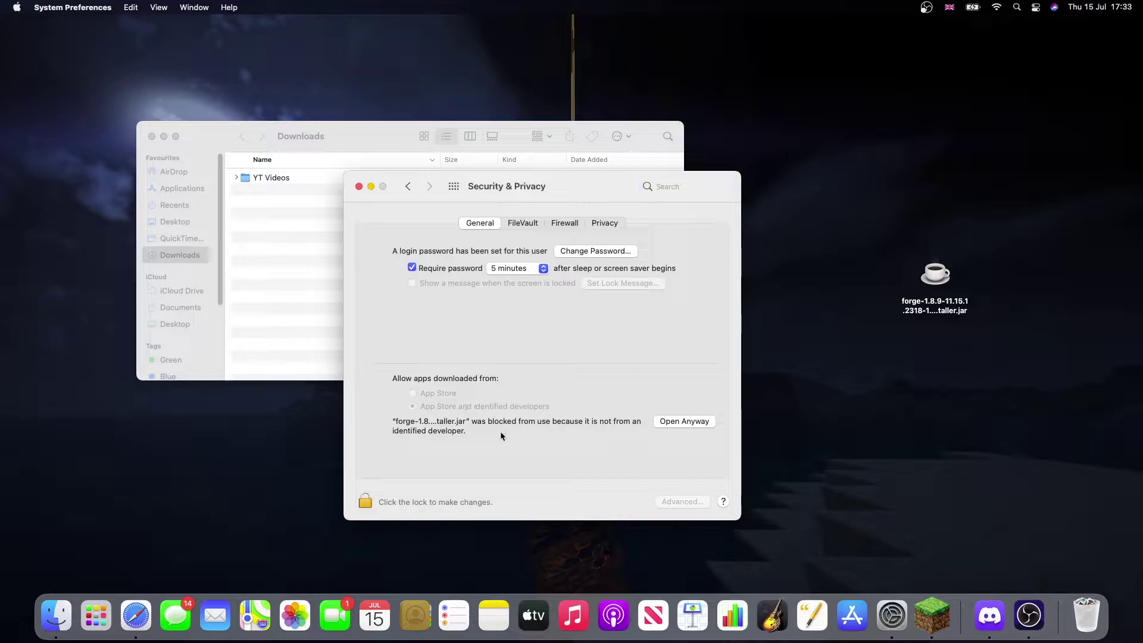
left_click(684, 421)
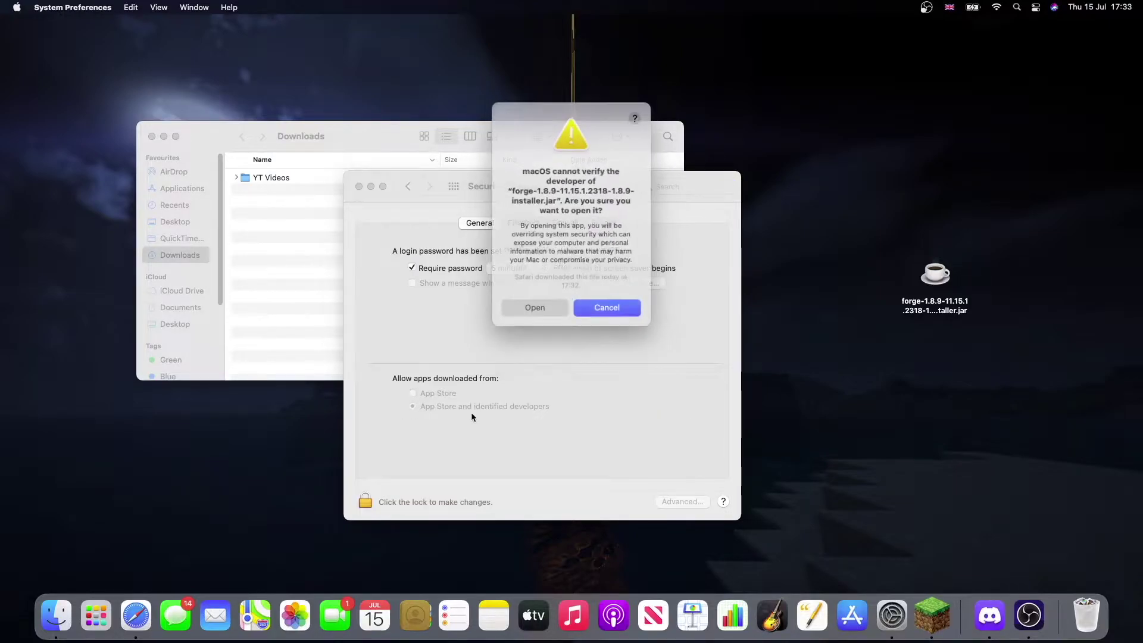
left_click(527, 306)
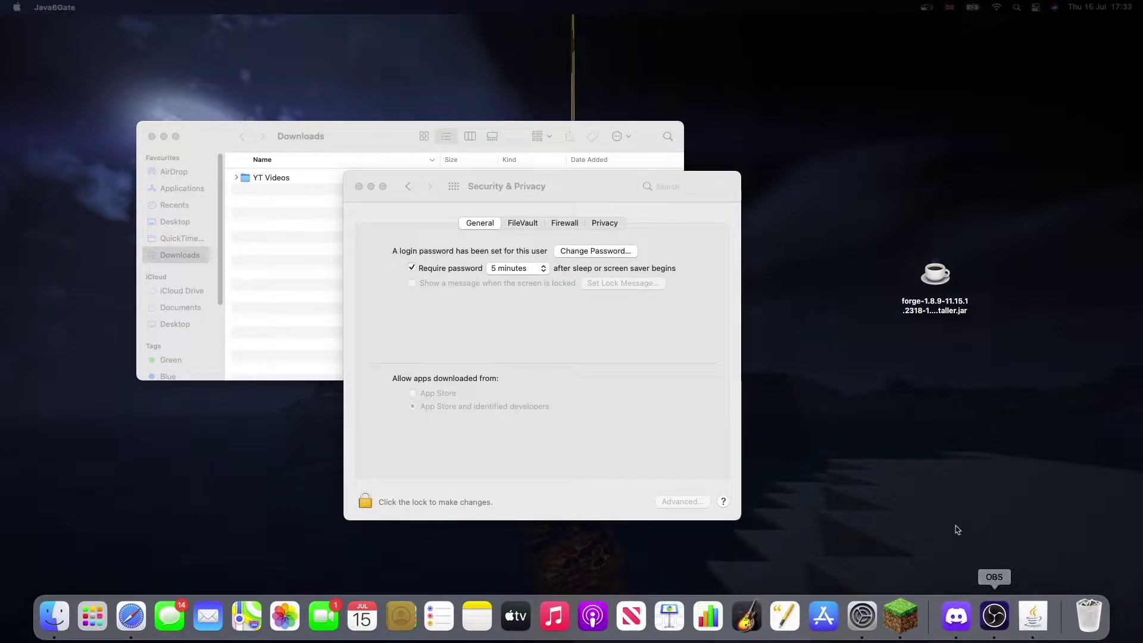
left_click_drag(292, 227, 701, 208)
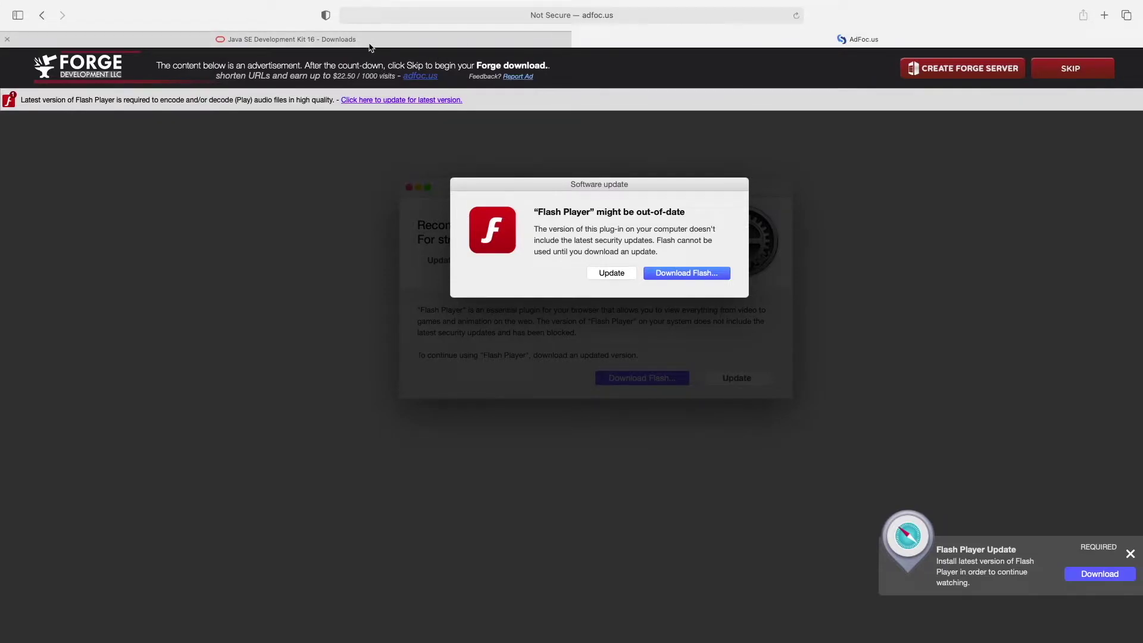
left_click(369, 43)
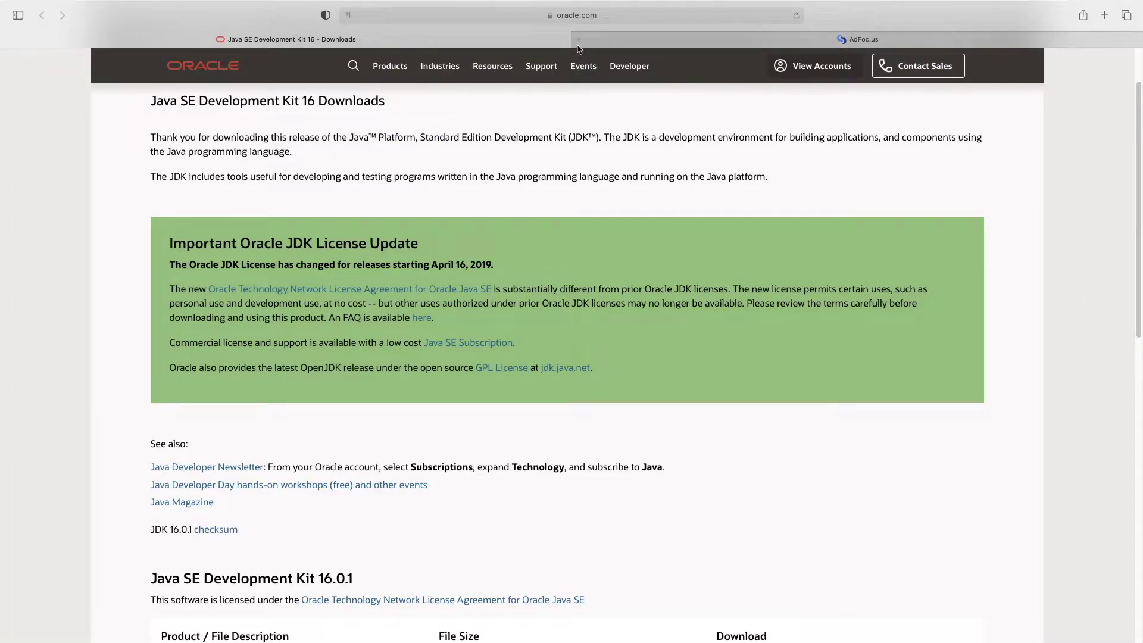
scroll(367, 494, "down", 5)
scroll(367, 493, "down", 2)
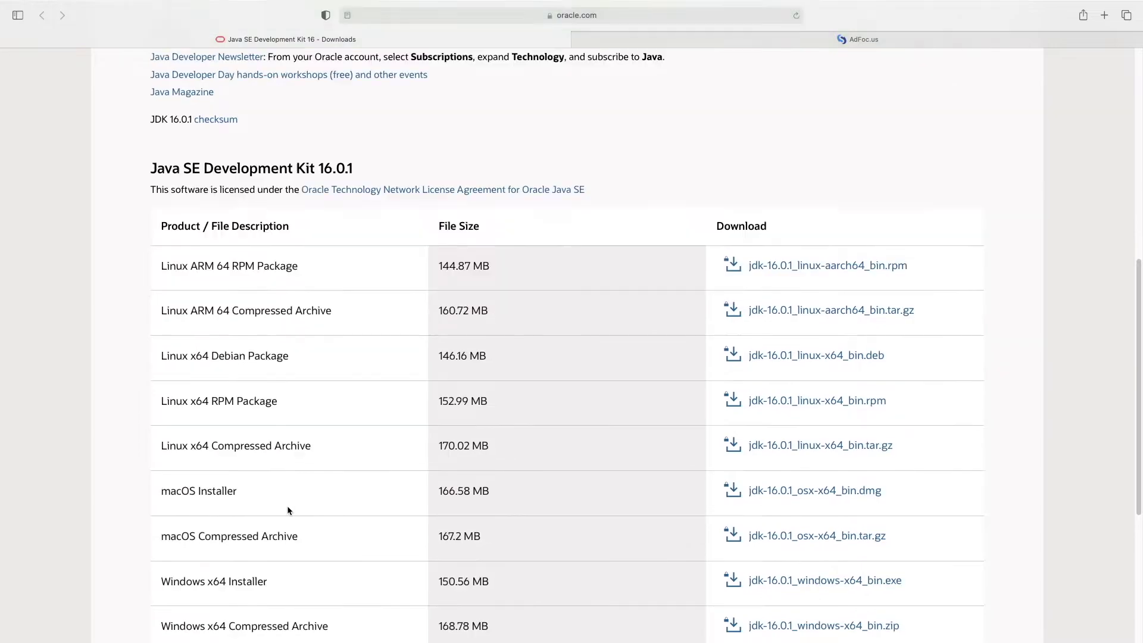
left_click_drag(161, 489, 238, 490)
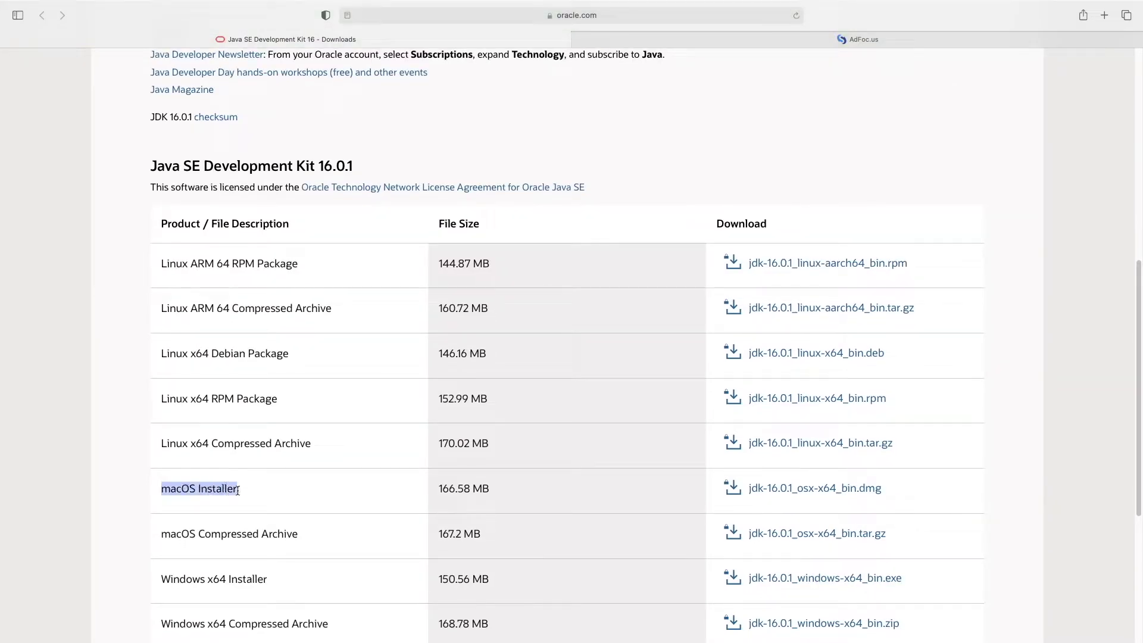
left_click(820, 493)
left_click(331, 332)
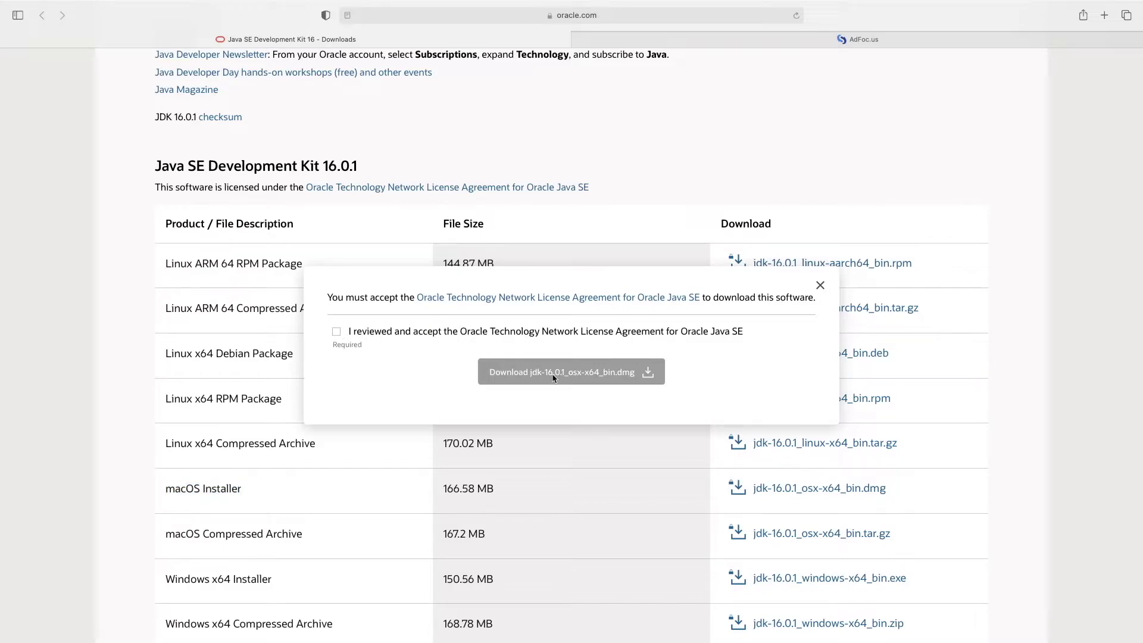
left_click(336, 331)
left_click(606, 373)
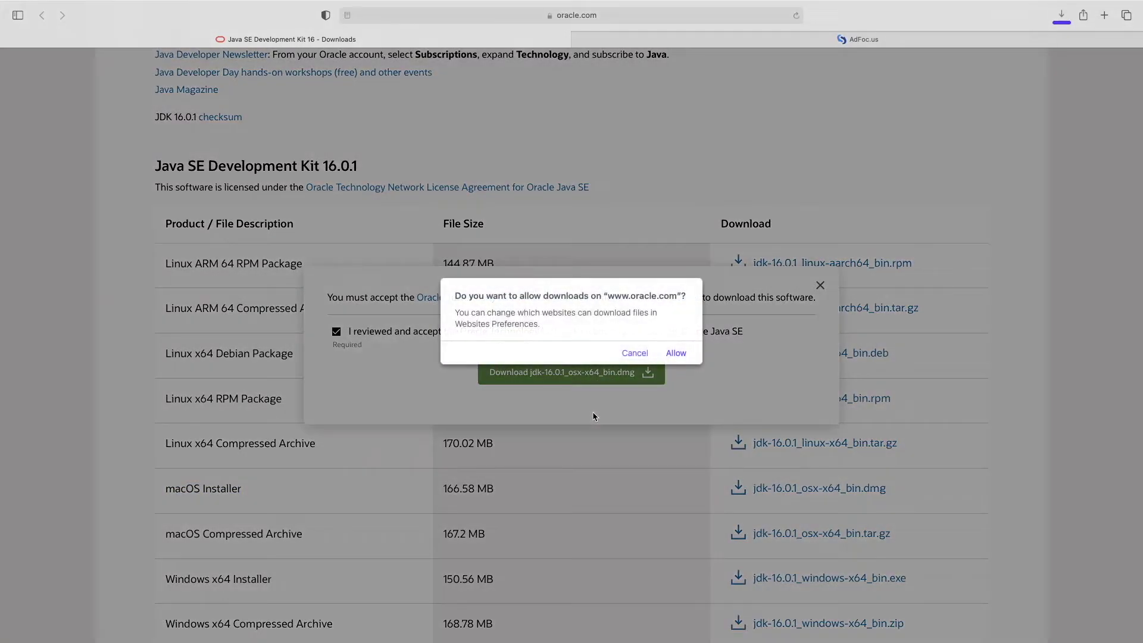
left_click(675, 353)
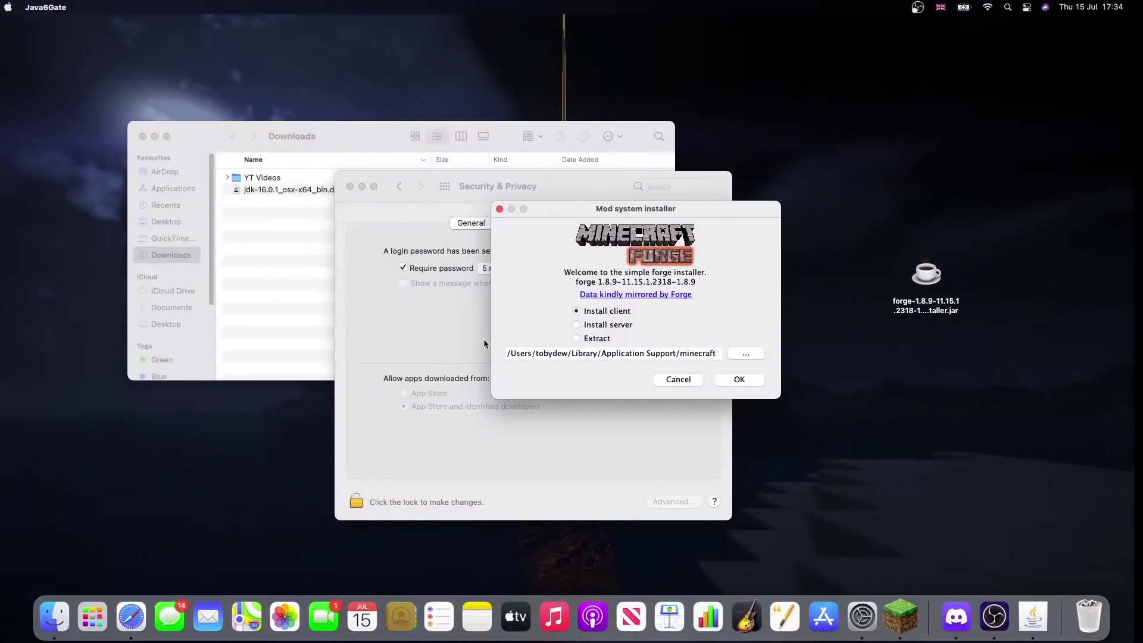
Step: Move the downloaded JDK disk image from the Downloads folder onto the desktop and bring the Forge installer window forward
left_click(264, 189)
left_click_drag(265, 189, 915, 416)
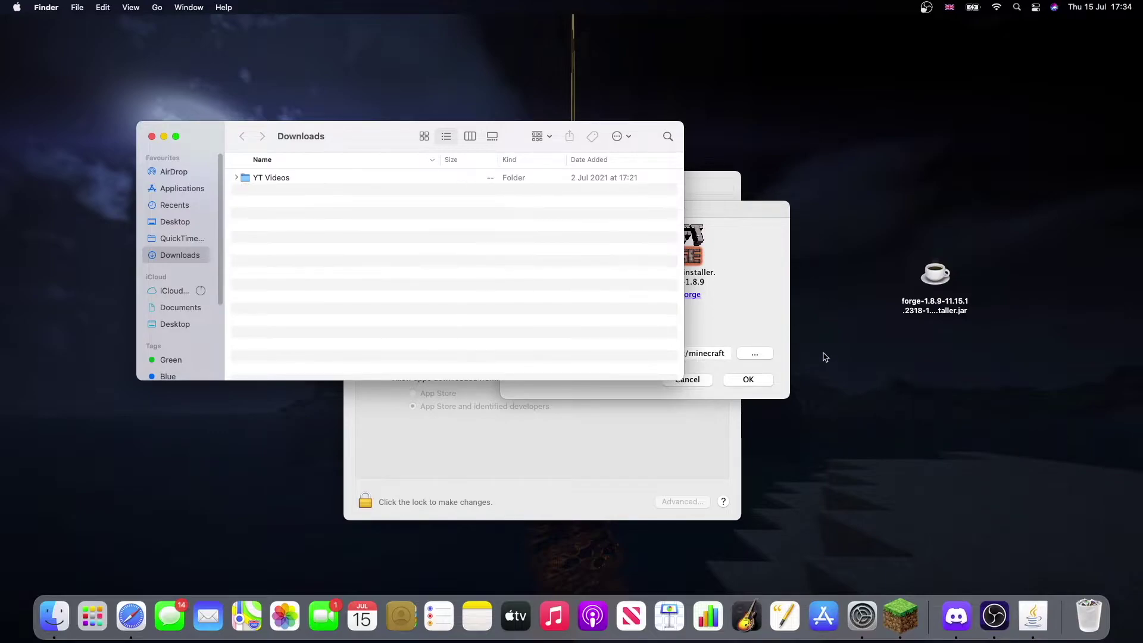
left_click(723, 209)
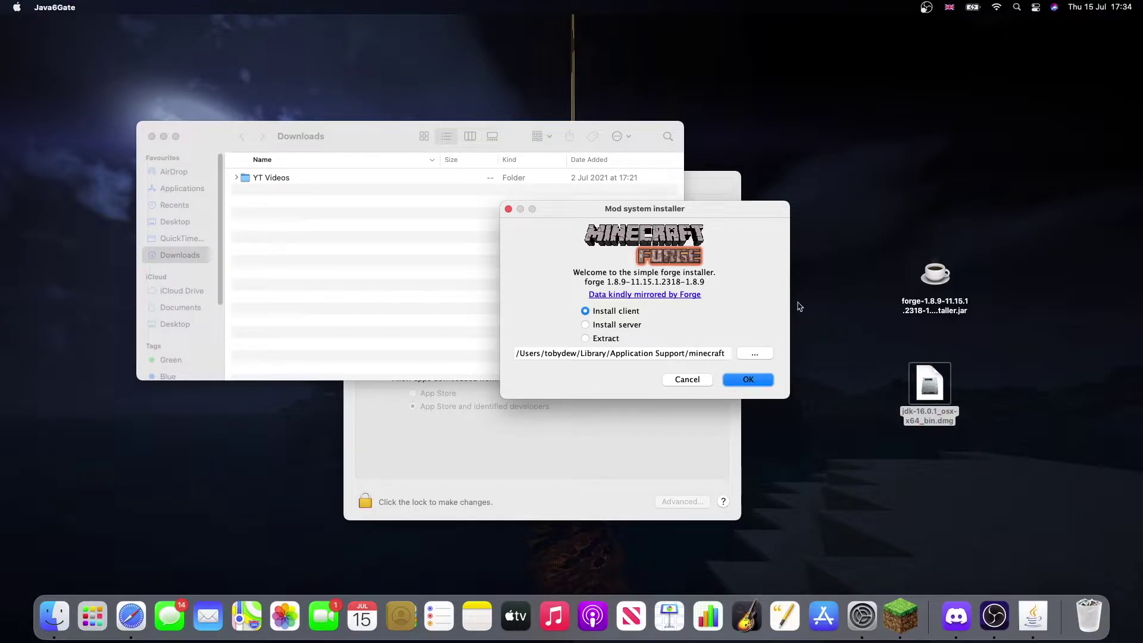
Step: Open the JDK disk image, skipping verification, start the JDK 16.0.1.pkg installer and close it at the Installation Type page
double_click(928, 387)
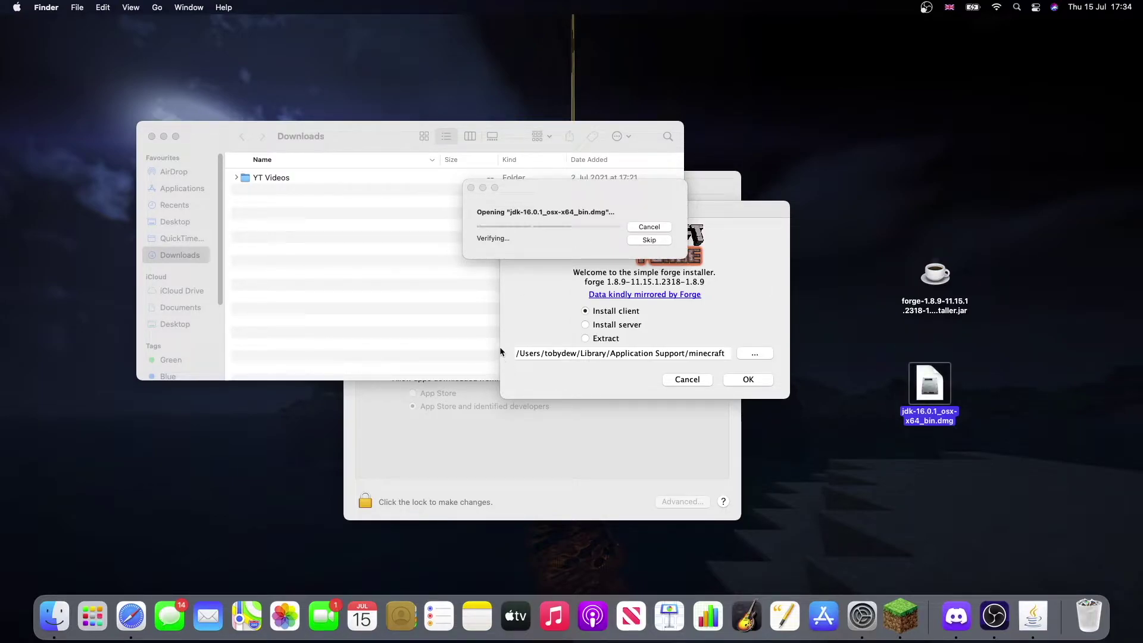
left_click(636, 241)
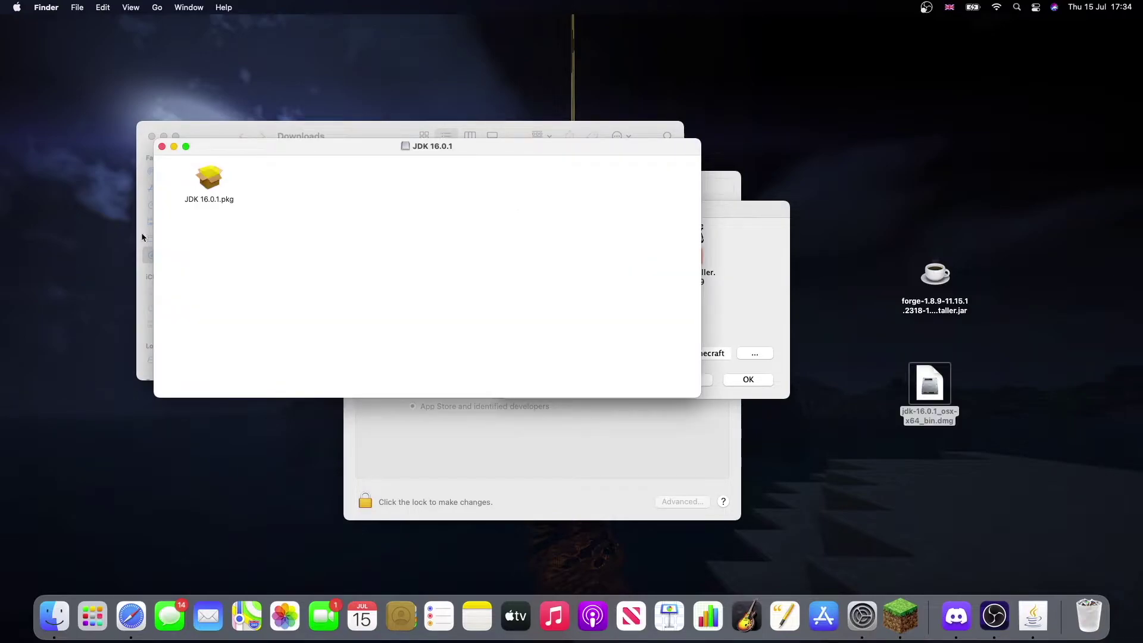
double_click(210, 179)
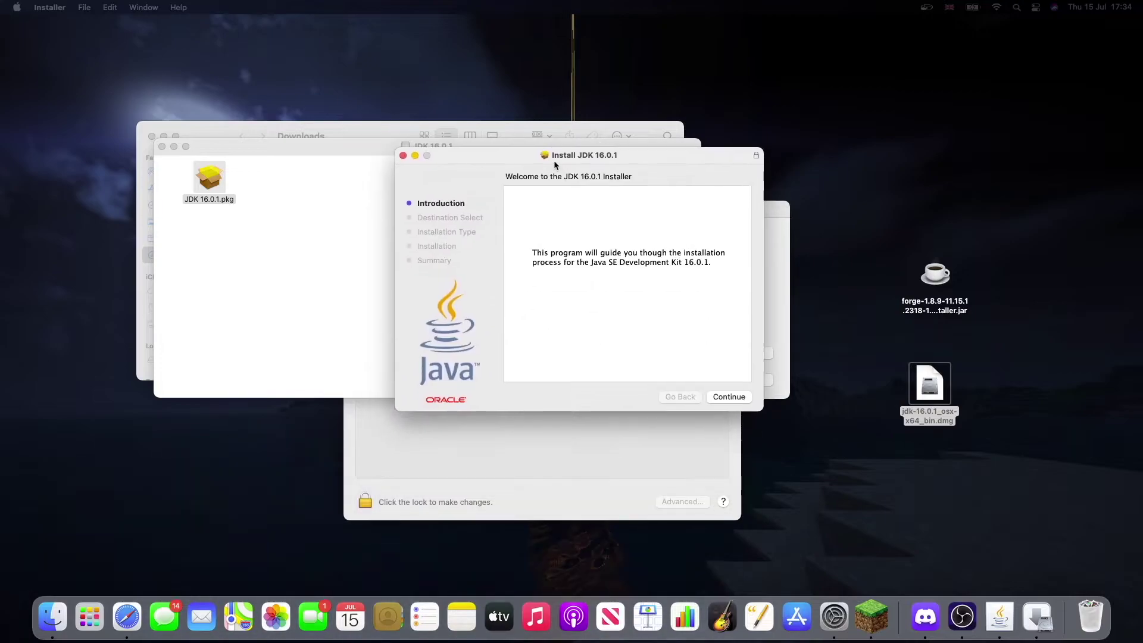
left_click(732, 396)
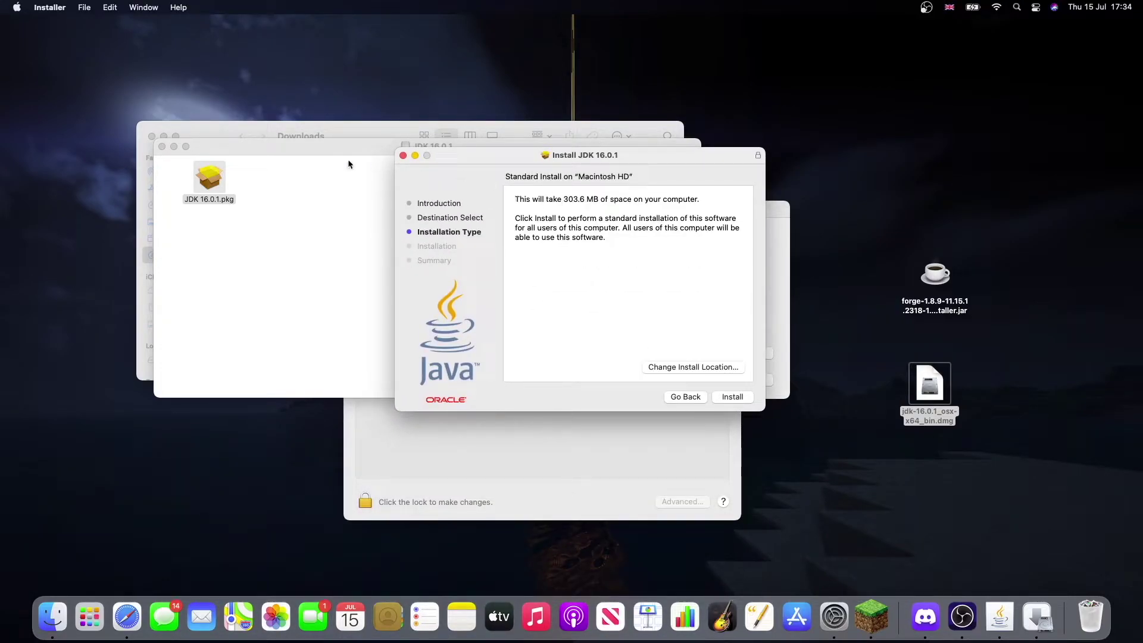
left_click(403, 156)
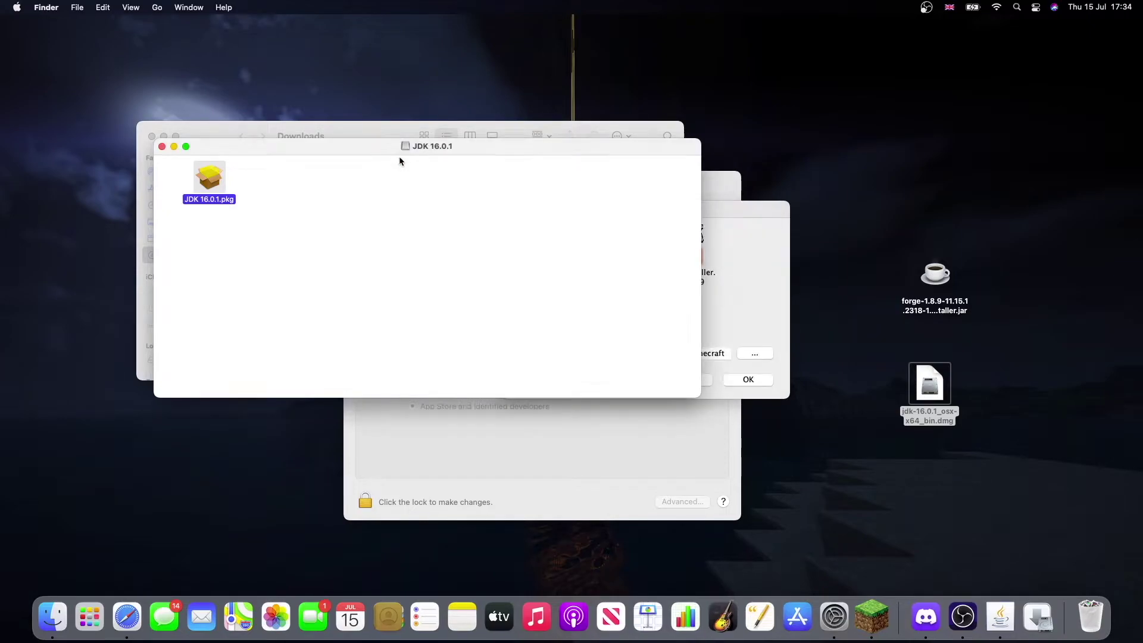
left_click(162, 147)
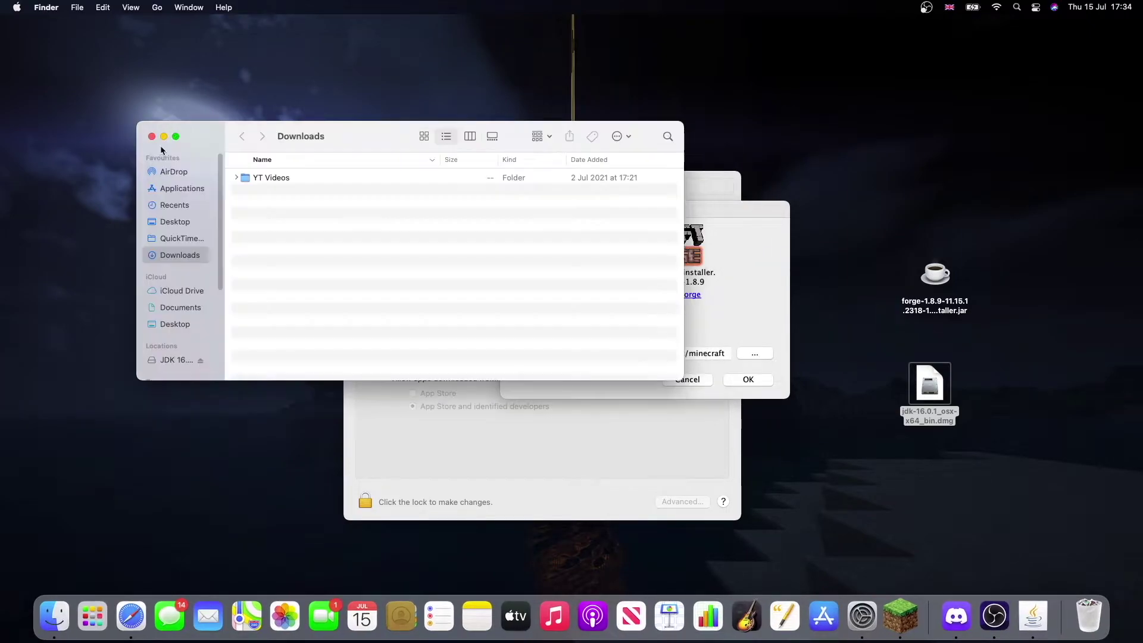
Step: Move the JDK disk image from the desktop to the Bin and close the Forge installer and Security & Privacy windows
left_click(750, 279)
left_click_drag(951, 394, 1089, 607)
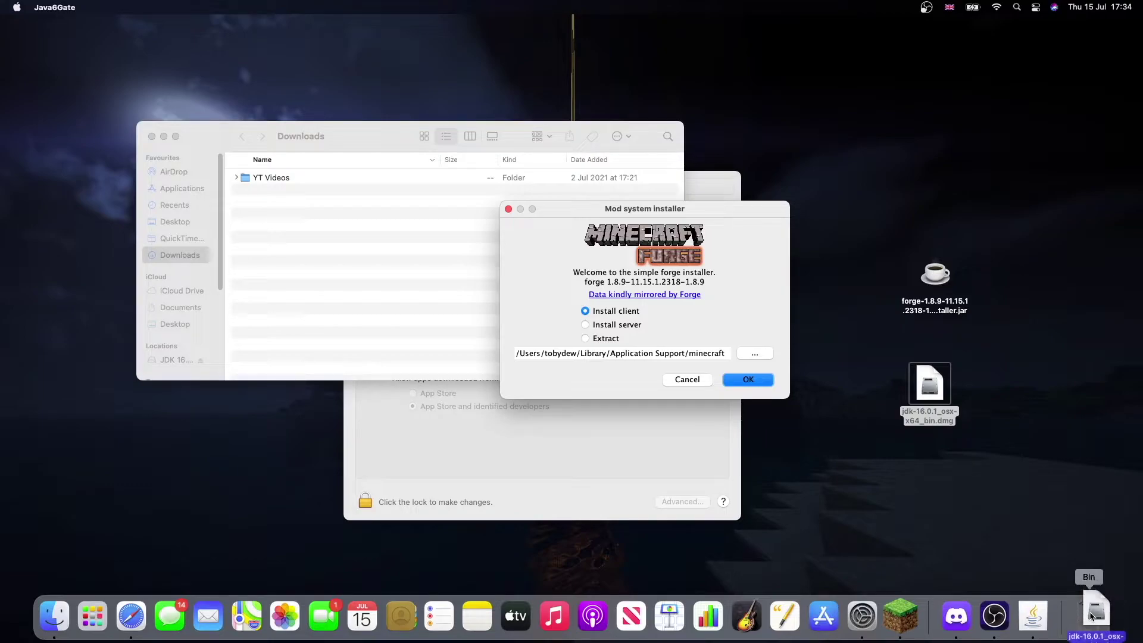
left_click(508, 208)
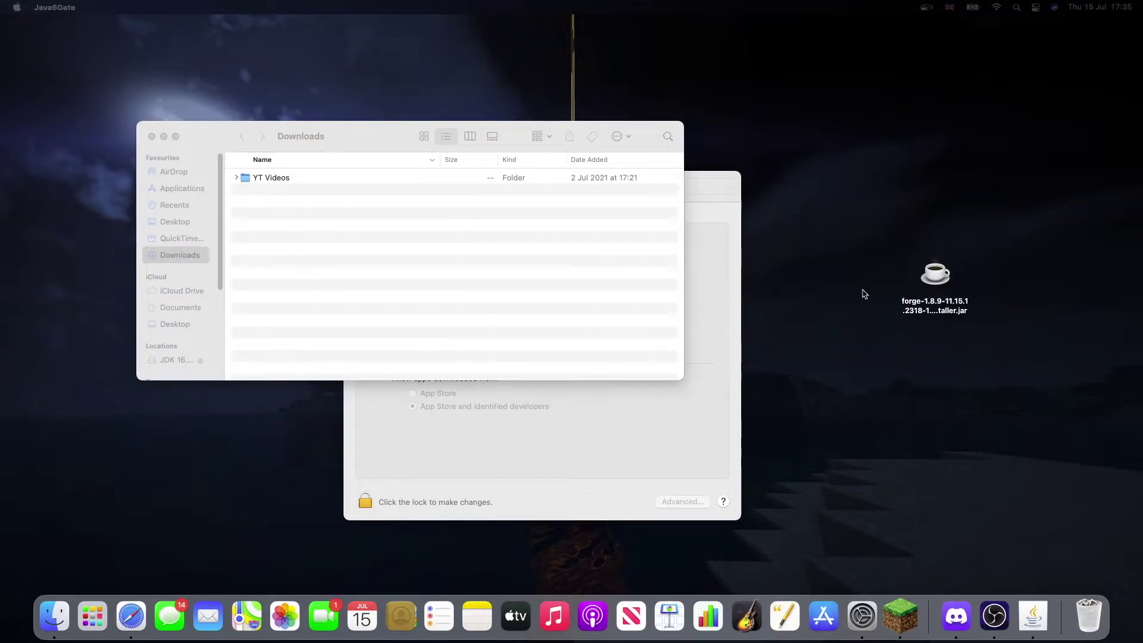
left_click(933, 284)
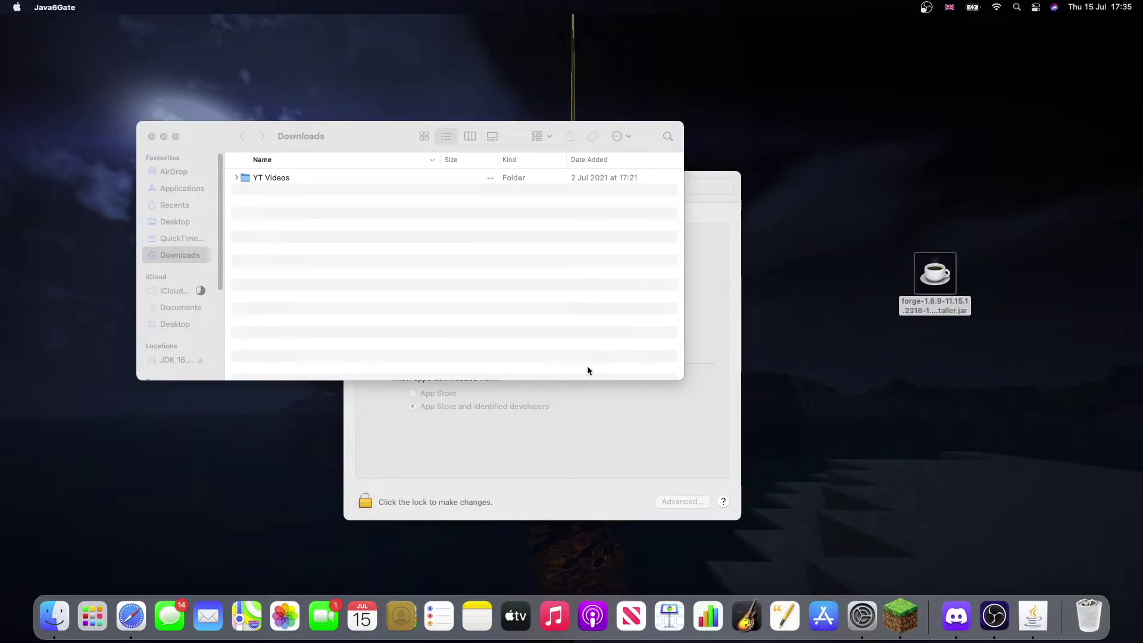
left_click(577, 407)
left_click(359, 186)
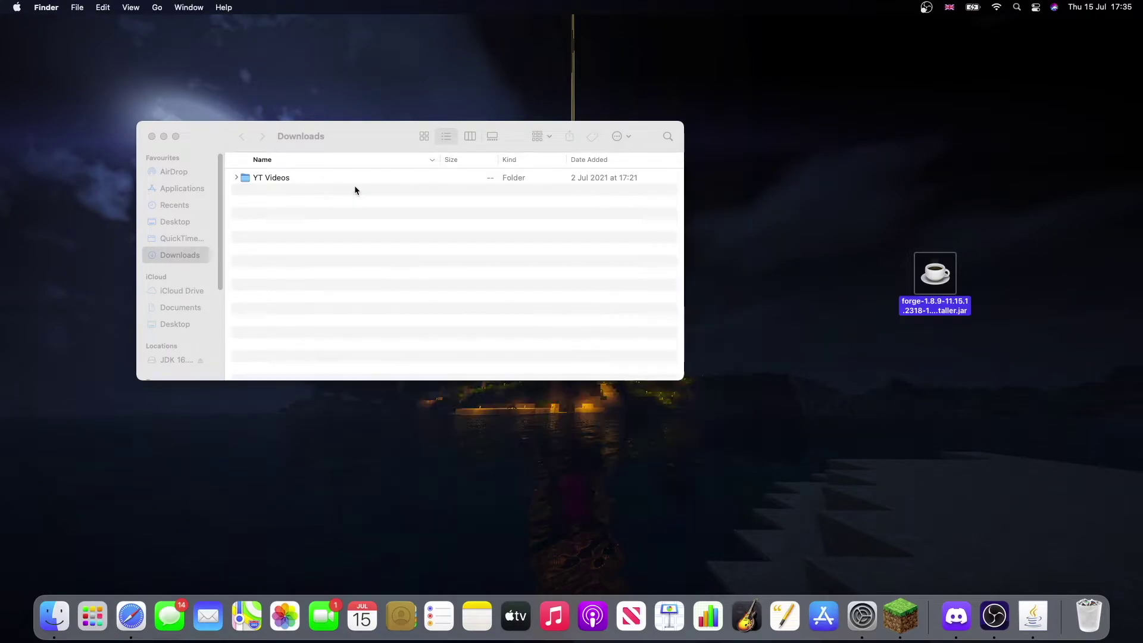
Step: Run the Forge installer from the desktop with Install client, acknowledge its completion and close the Downloads window
double_click(935, 287)
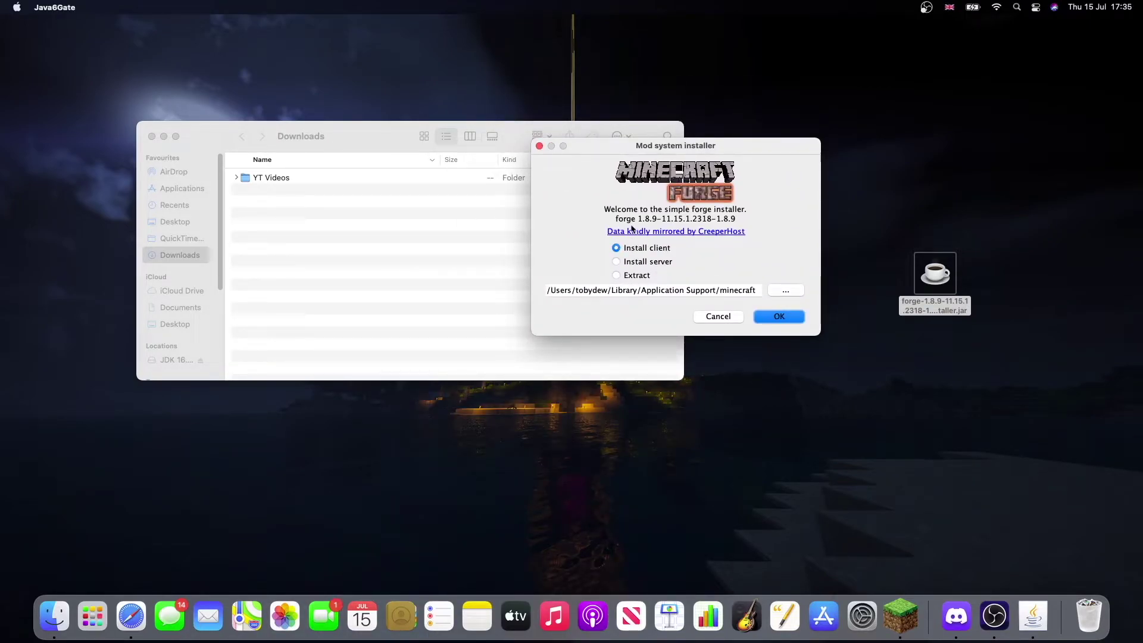
left_click(778, 317)
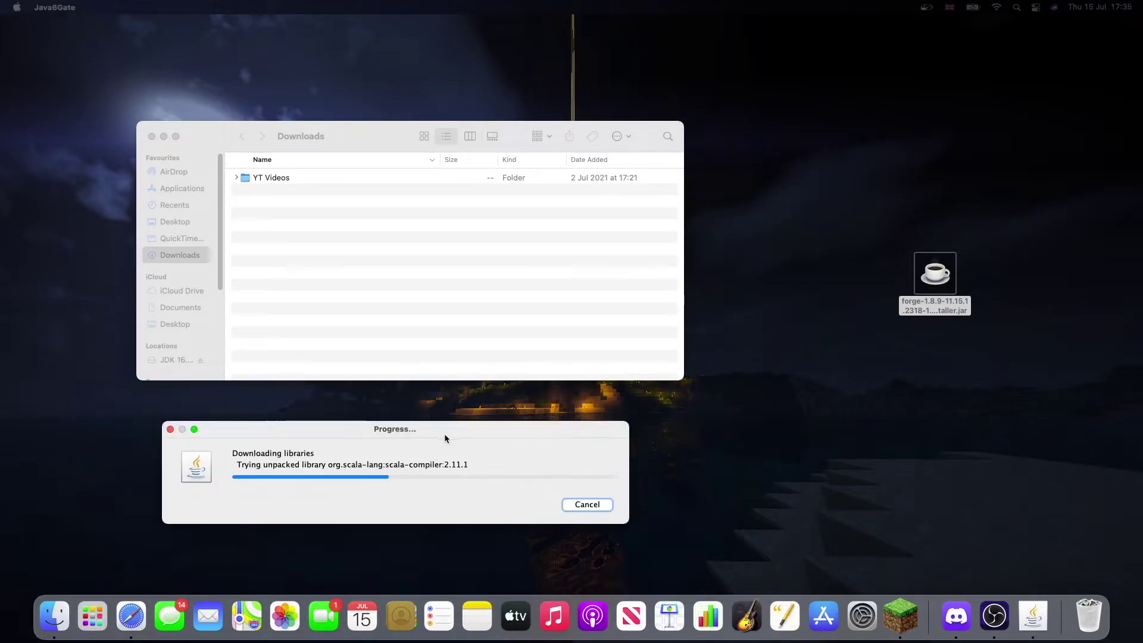
left_click_drag(443, 433, 690, 275)
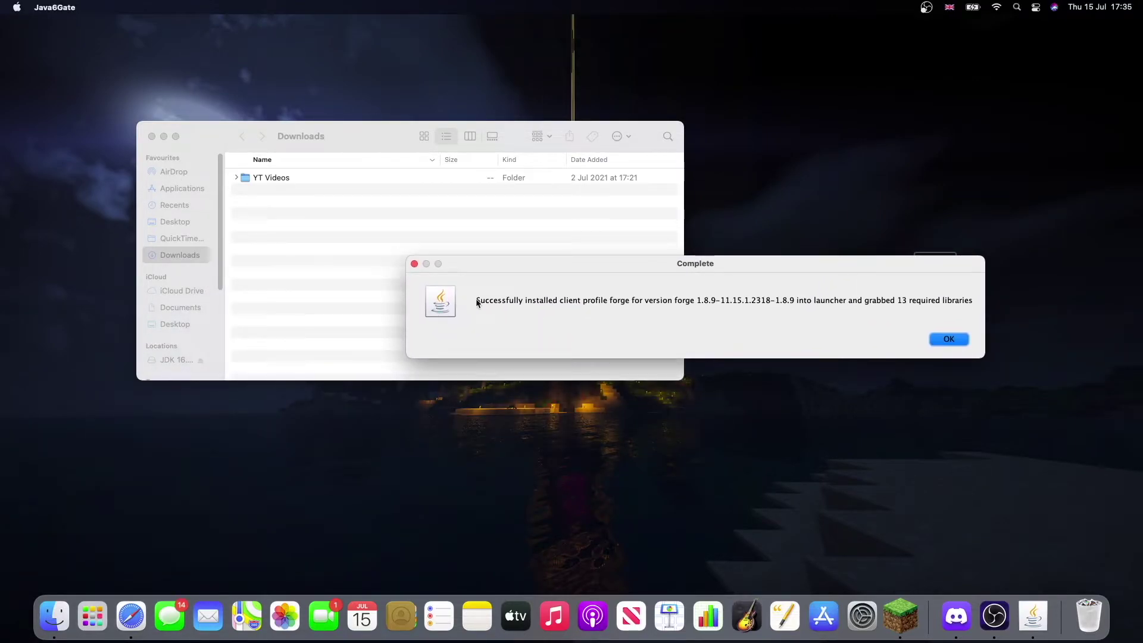
left_click(948, 338)
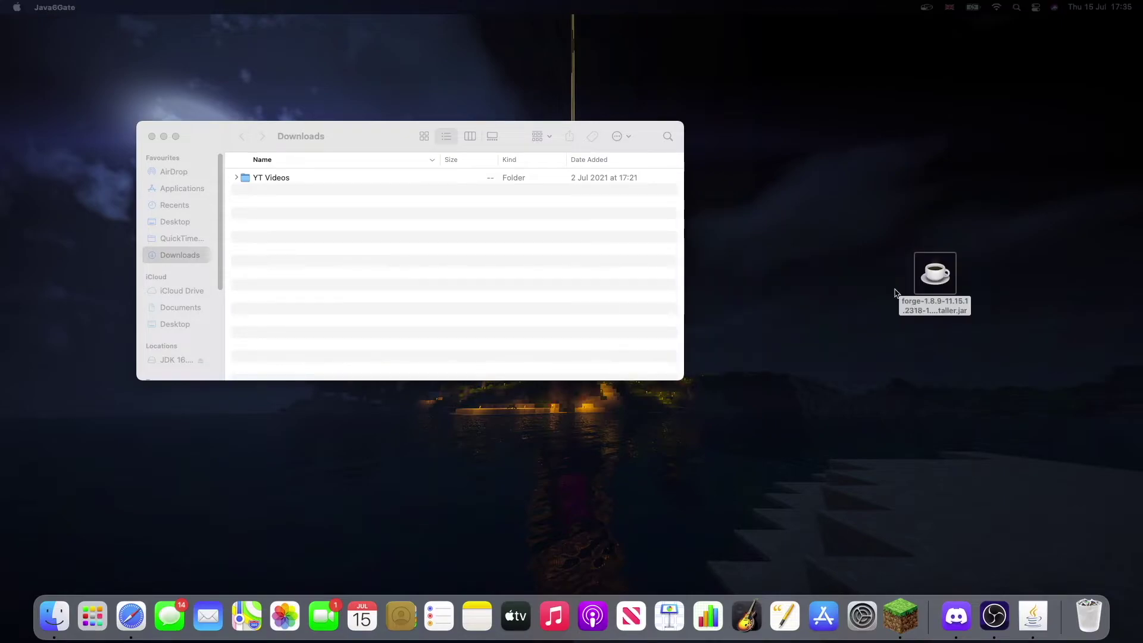
left_click(152, 137)
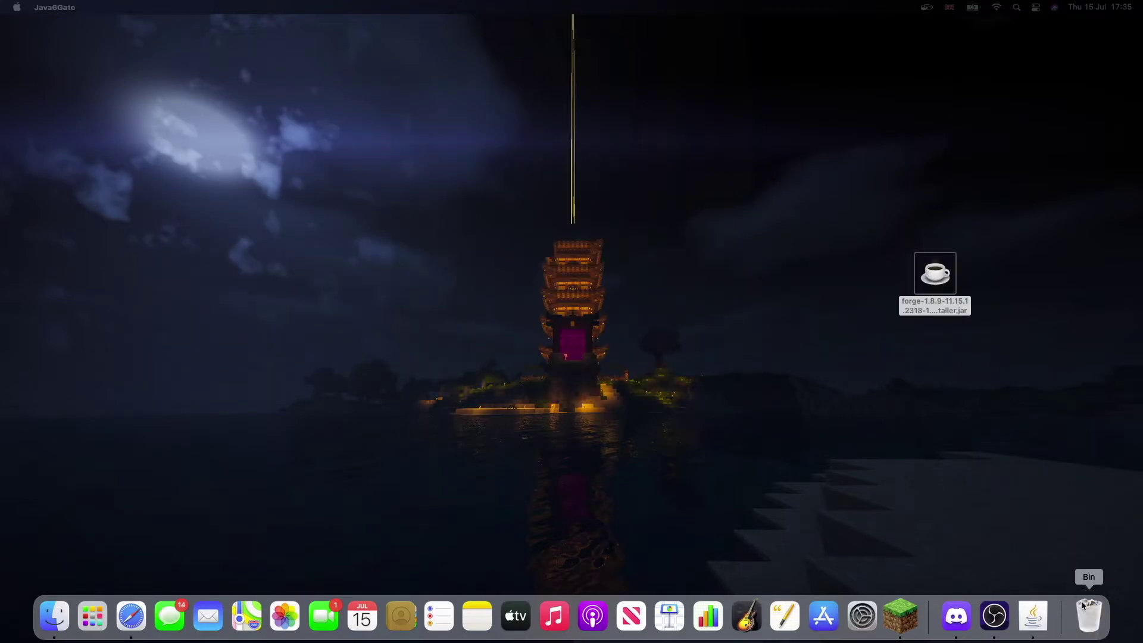
Step: Open the Minecraft Launcher, dismiss its update notice, and quit and reopen the launcher
left_click(901, 617)
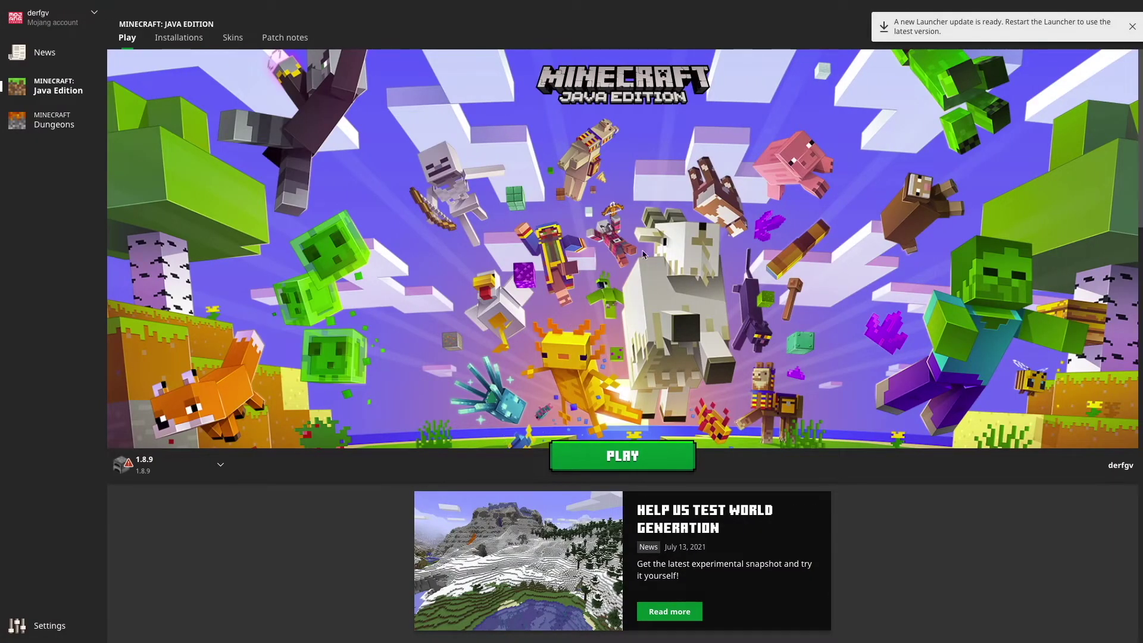
left_click(1132, 26)
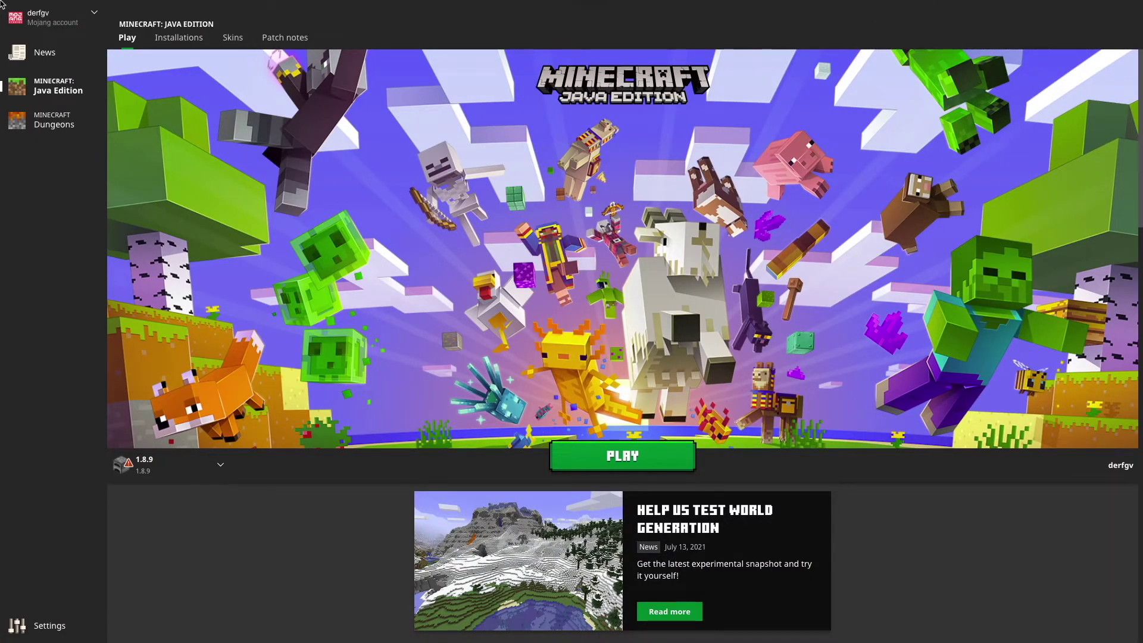
left_click(13, 22)
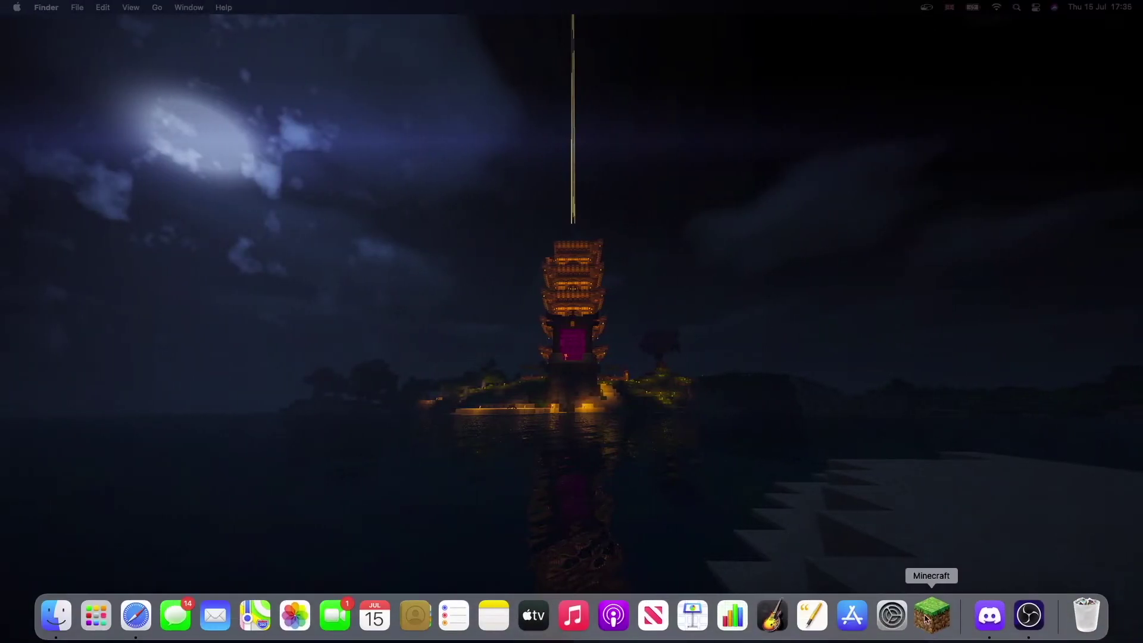
left_click(924, 619)
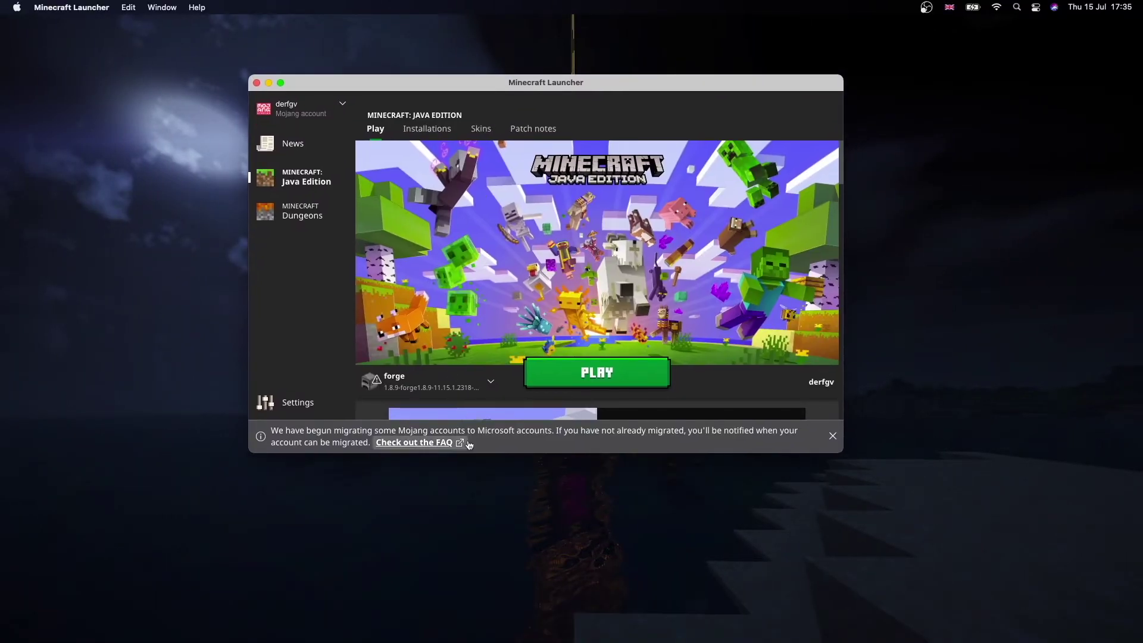
Step: Launch the game with the forge 1.8.9 installation, accepting the modified-installation risks without further warnings
left_click(449, 377)
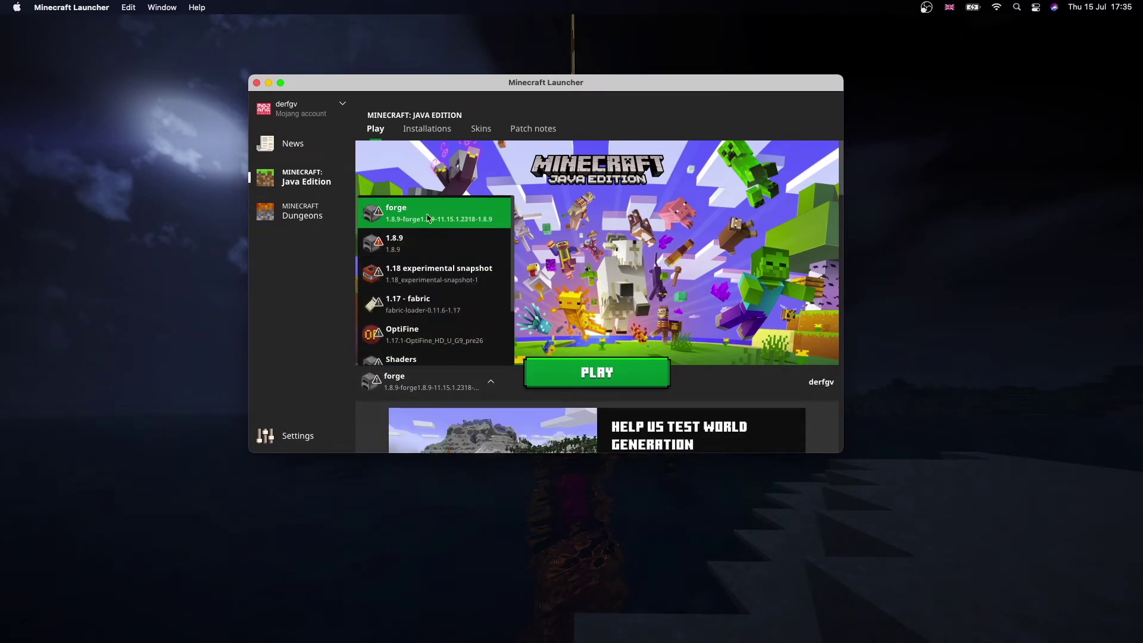
left_click(582, 238)
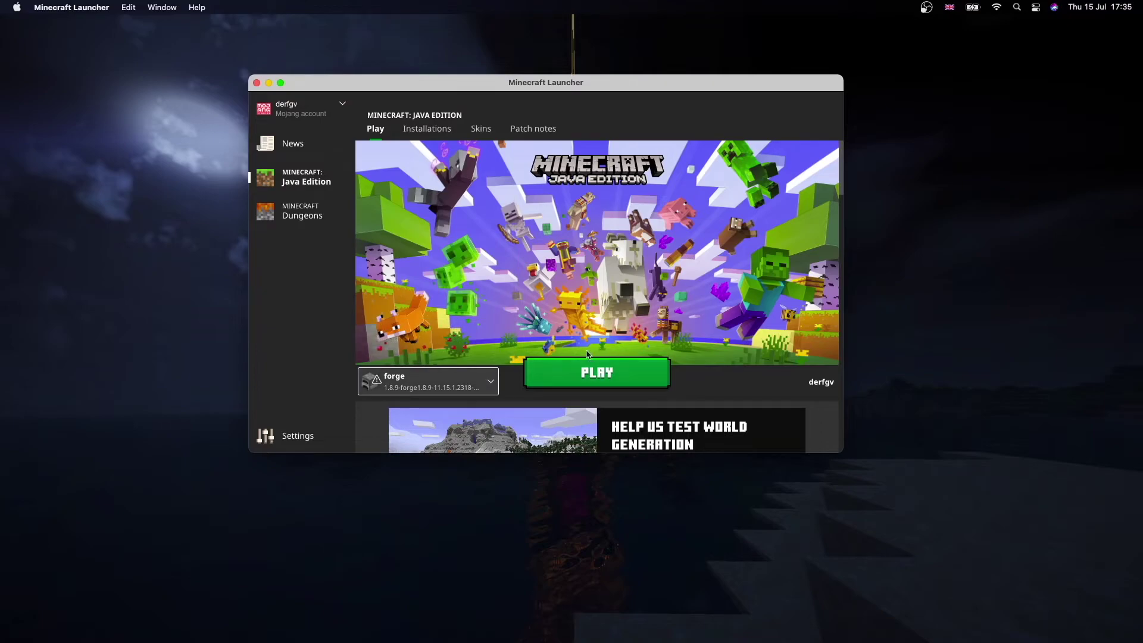
left_click(590, 375)
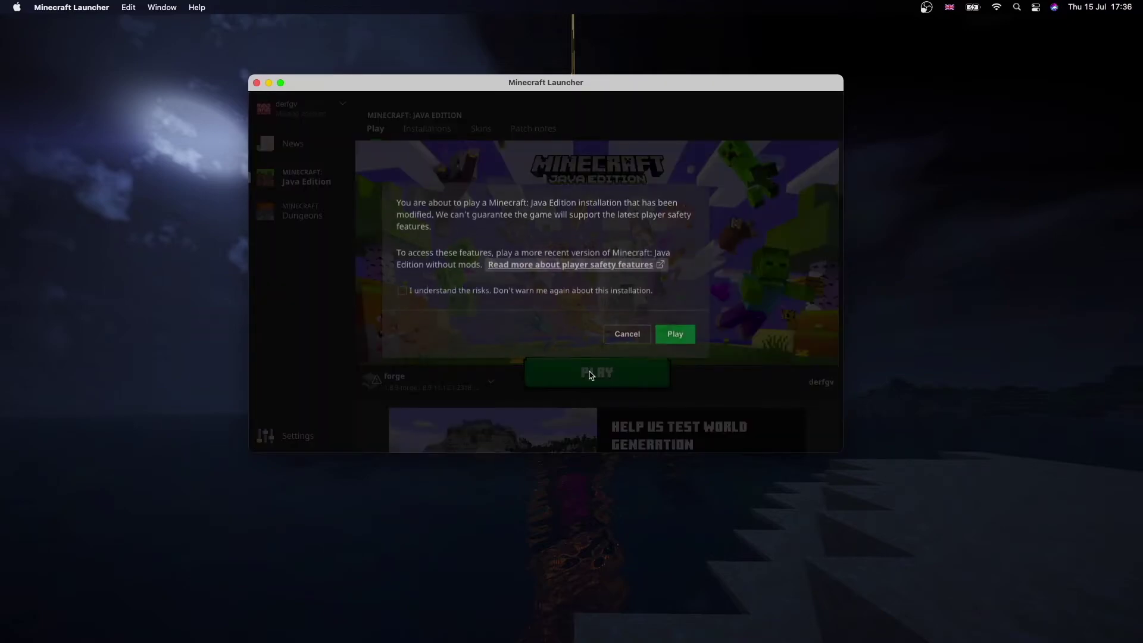
left_click(400, 293)
left_click(676, 339)
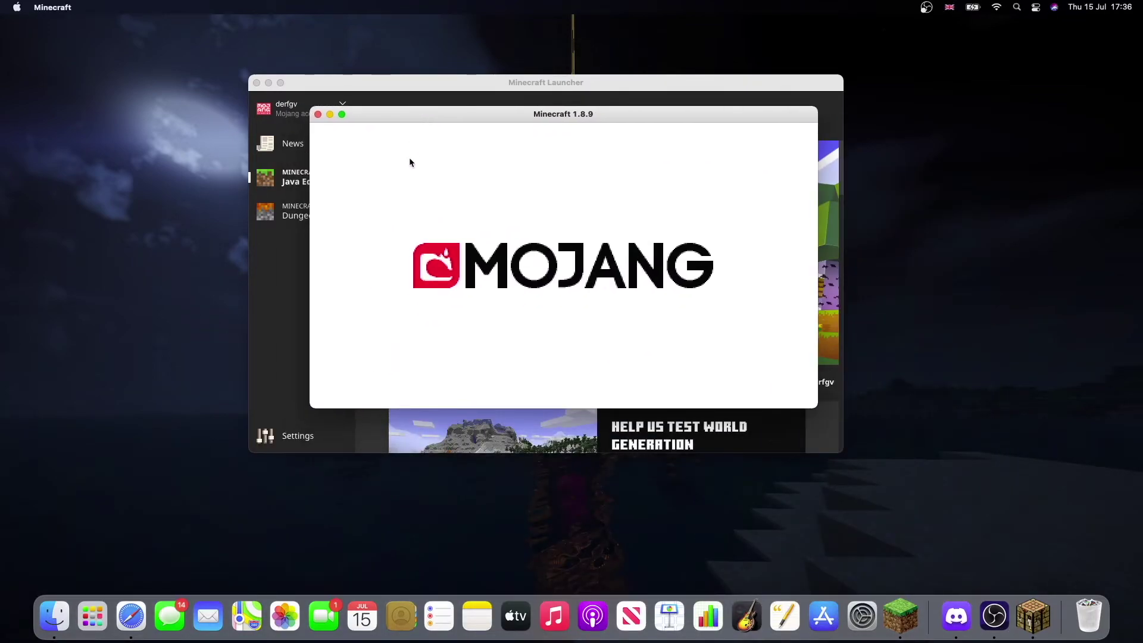
Step: Make the Minecraft 1.8.9 window full screen, check the list of loaded mods and quit the game
left_click(342, 115)
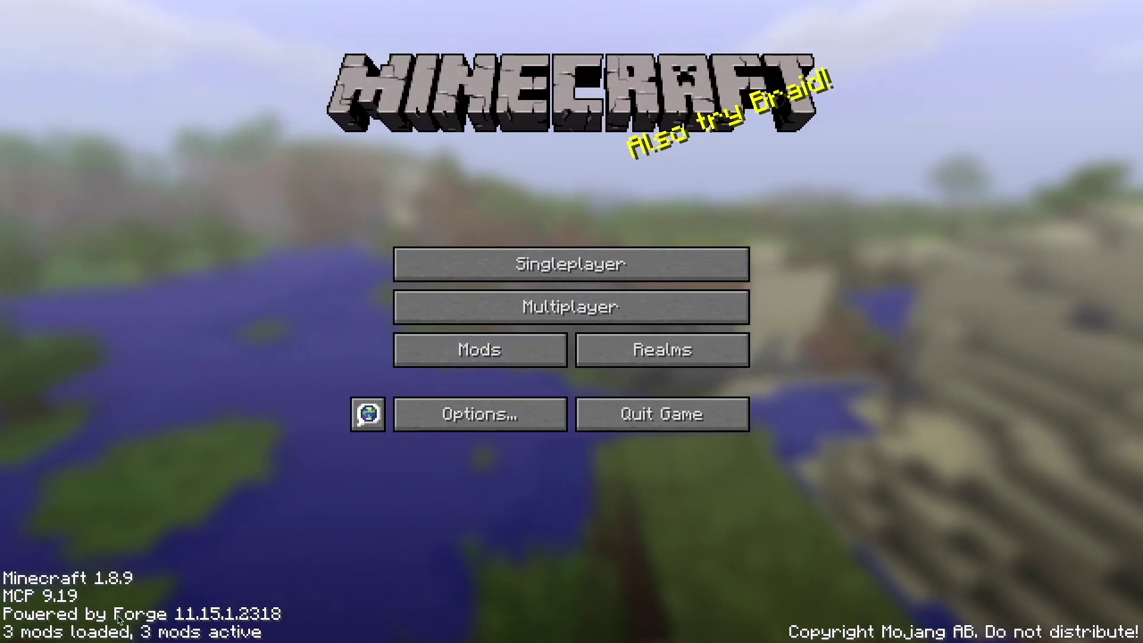
left_click(456, 357)
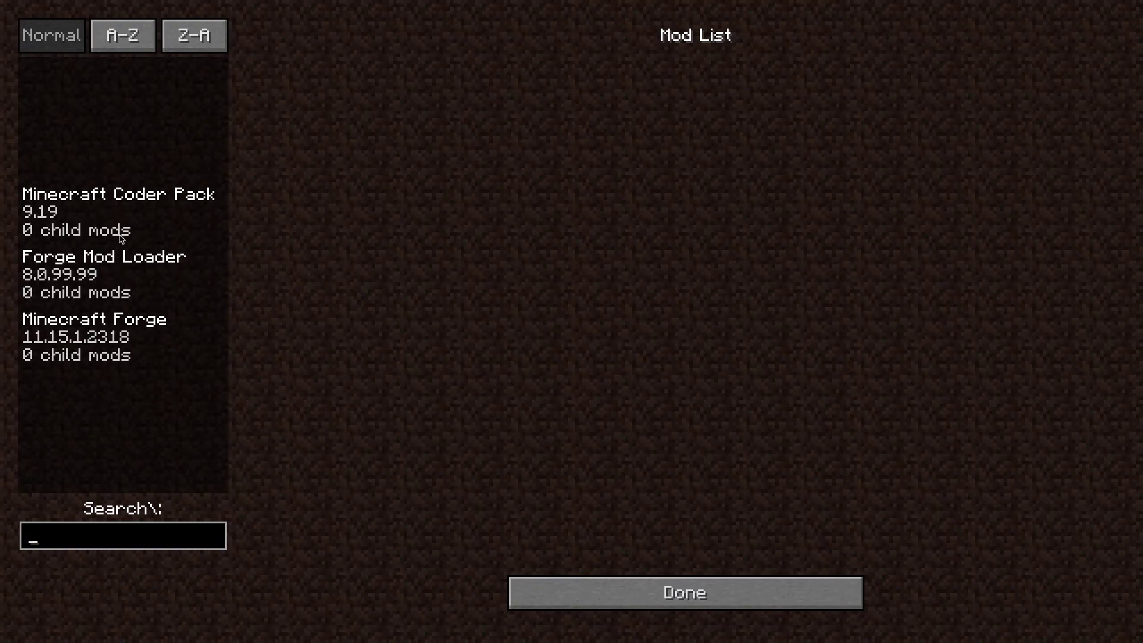
left_click(646, 574)
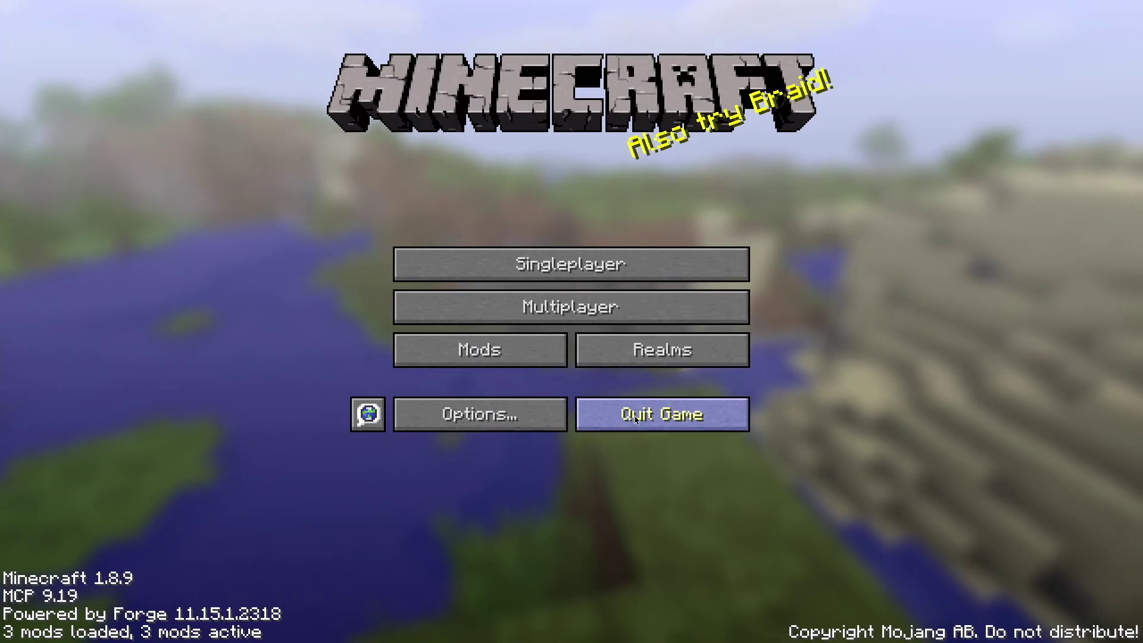
left_click(636, 419)
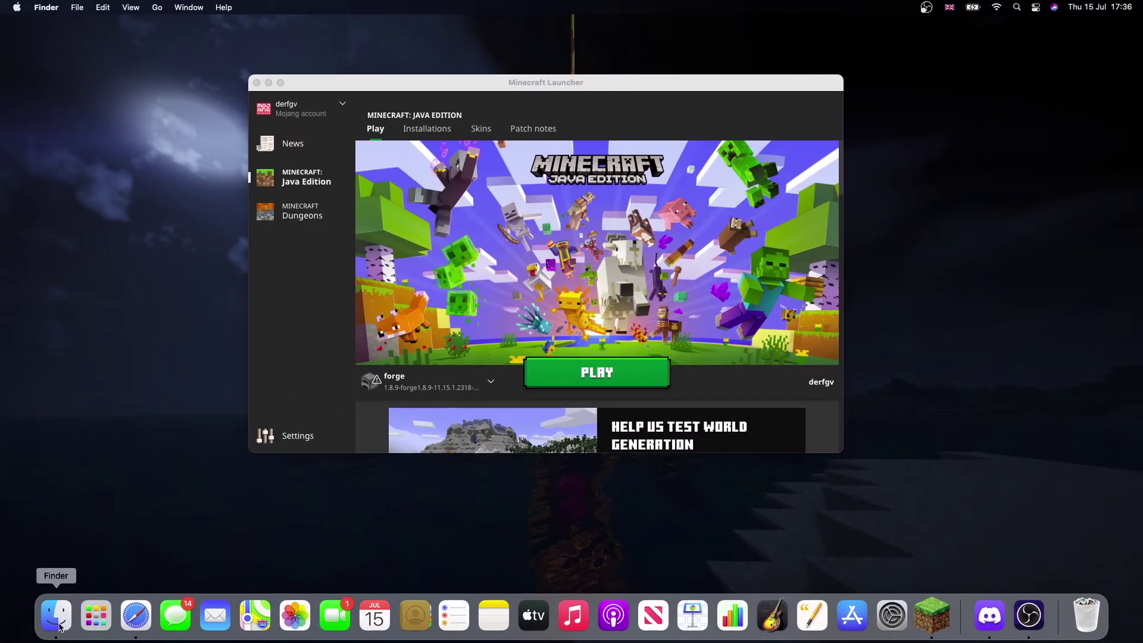
Step: Open a Finder window, go to the ~/Library/Application Support/ folder and open the minecraft folder inside it
left_click(55, 614)
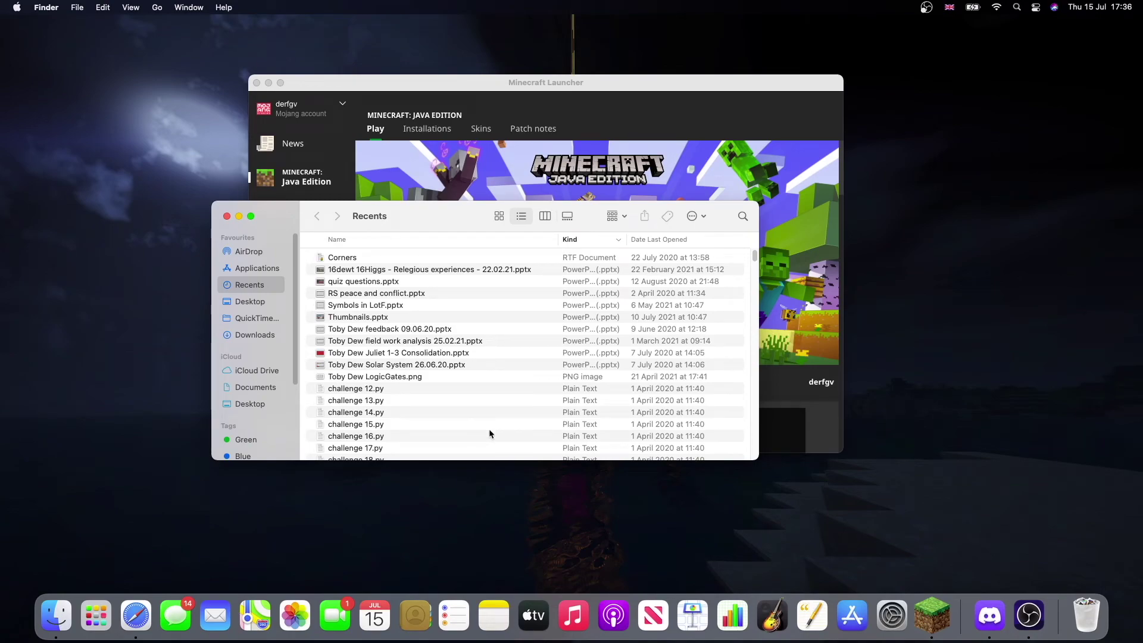
key("super+shift+g")
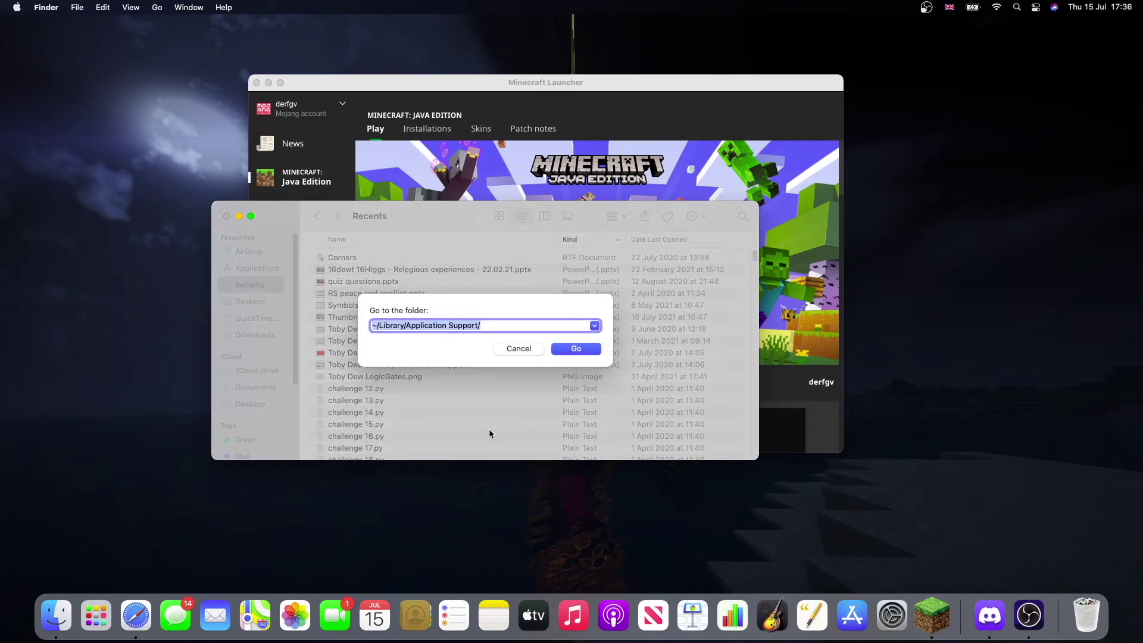
key("Right")
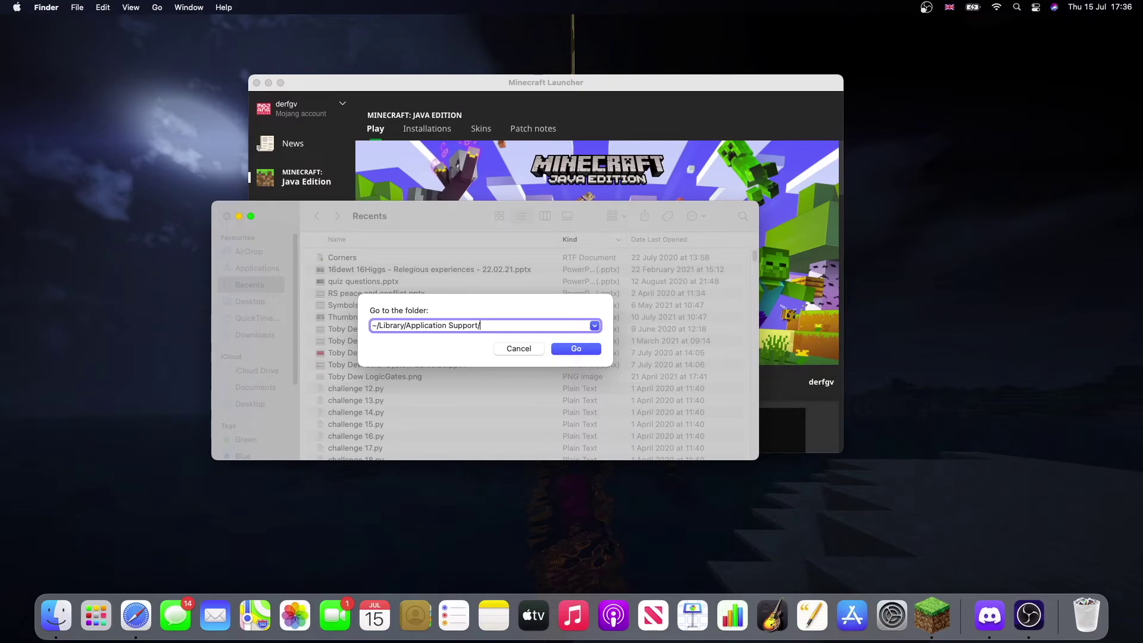
key("Return")
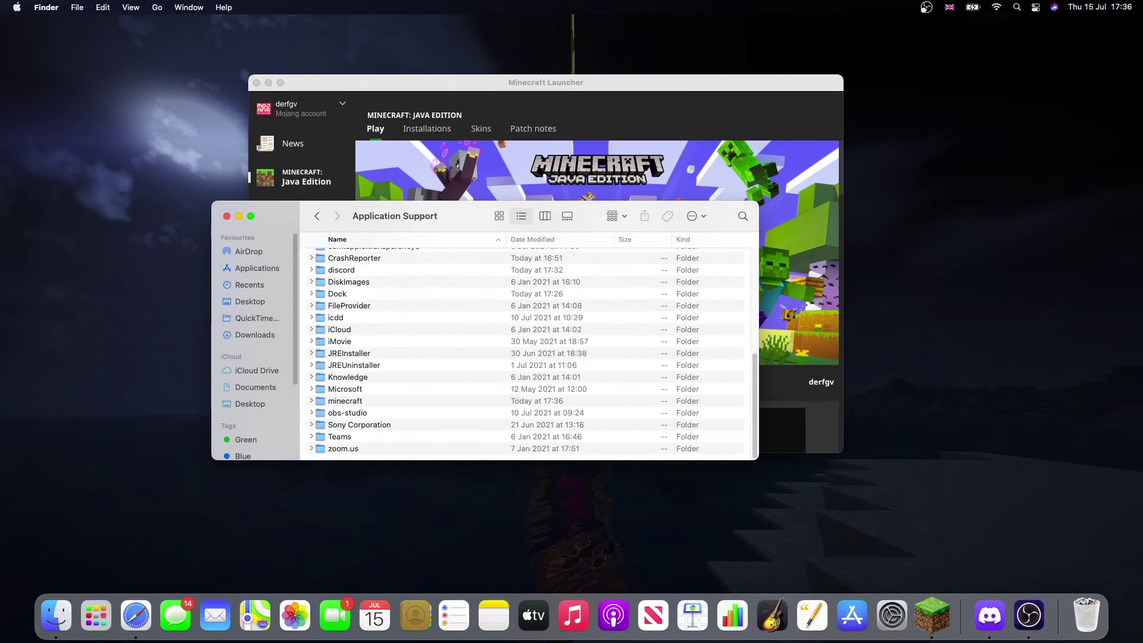
double_click(346, 401)
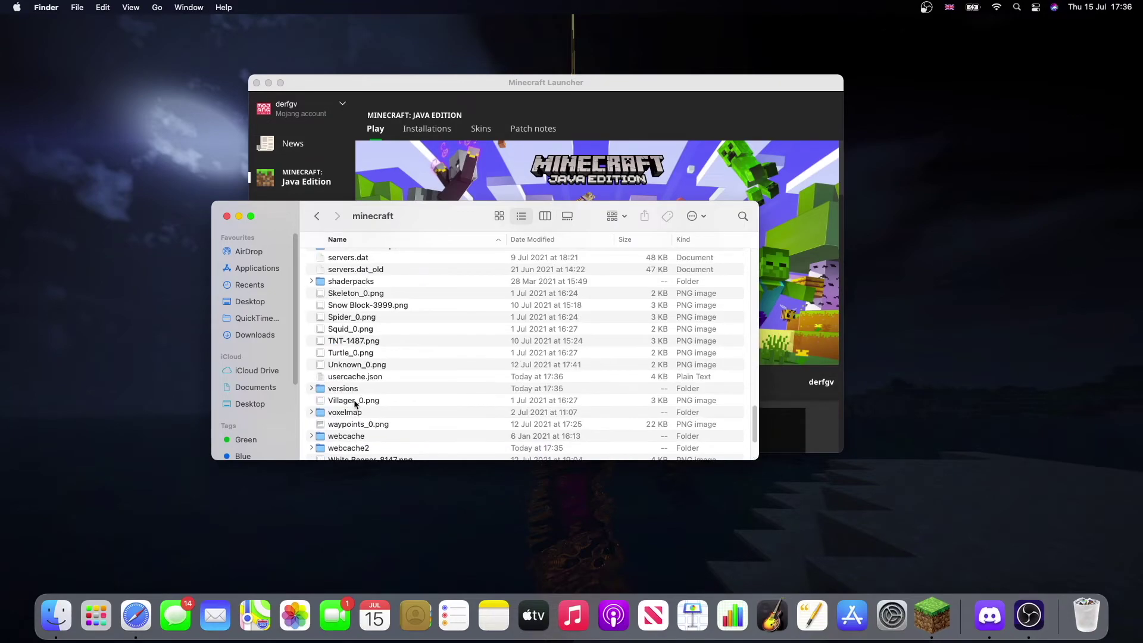
Step: Look through the minecraft folder's contents to locate the mods folder
scroll(366, 340, "down", 5)
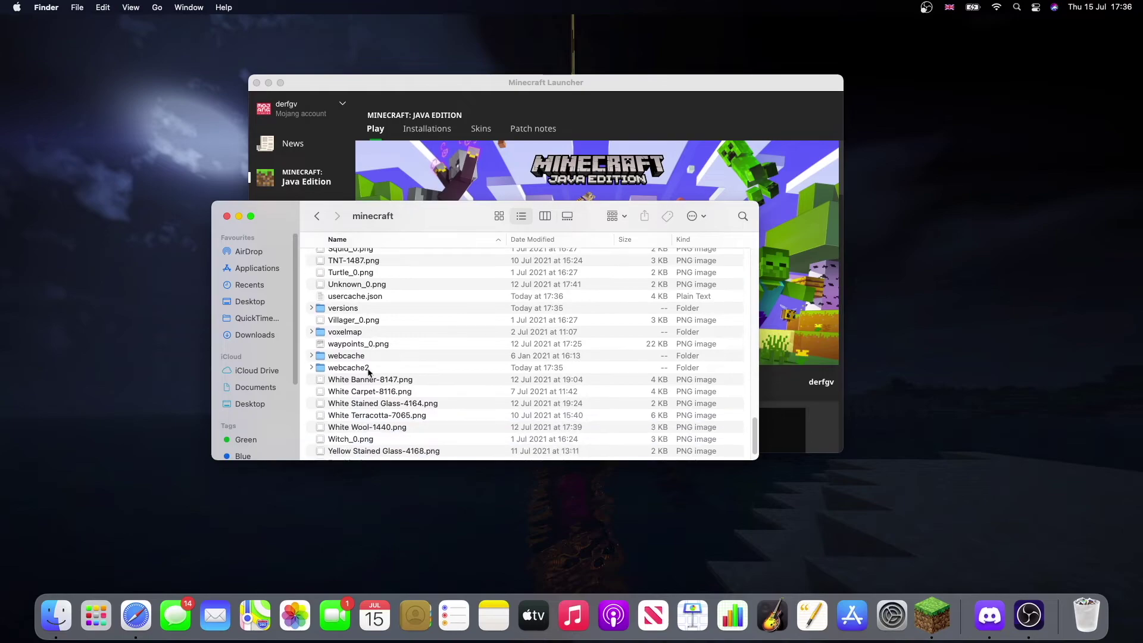
scroll(367, 375, "up", 6)
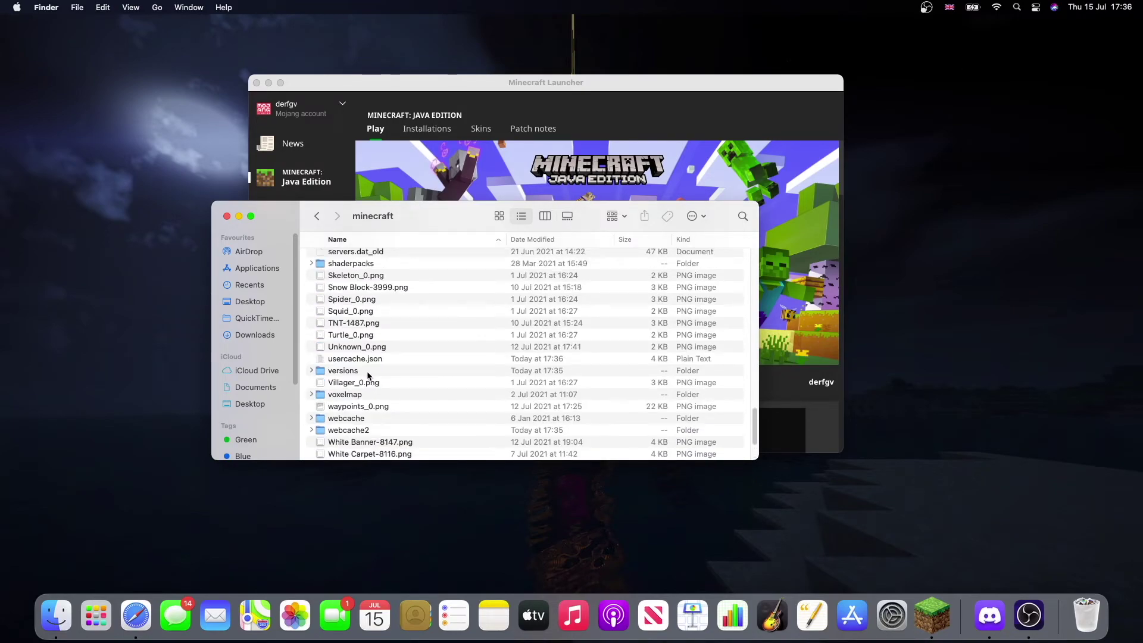
scroll(368, 375, "up", 5)
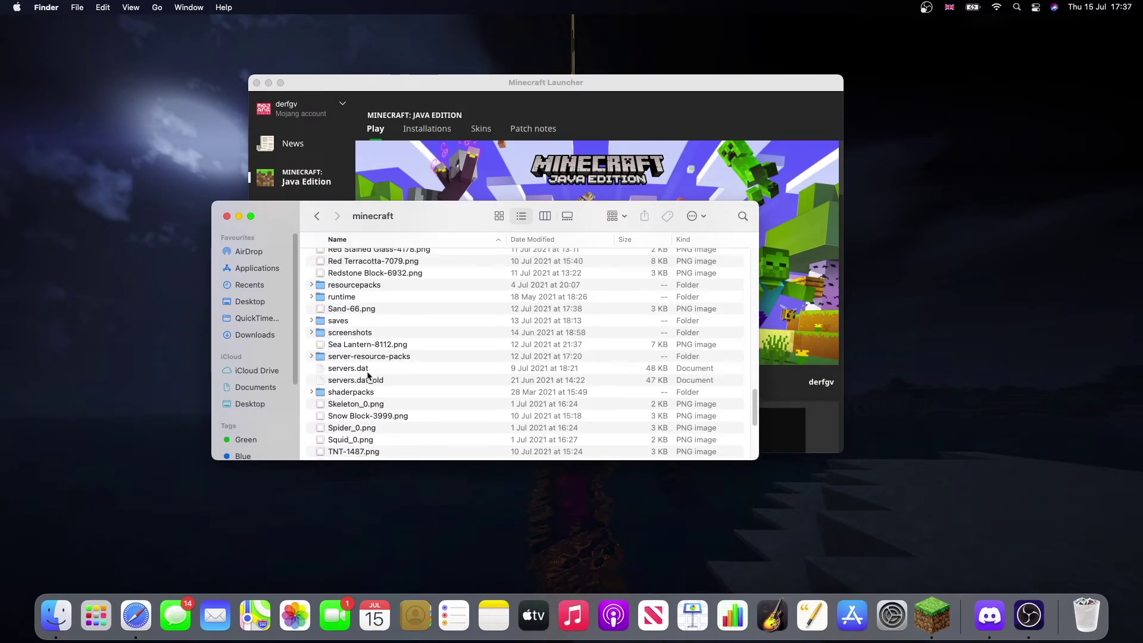
scroll(368, 375, "up", 8)
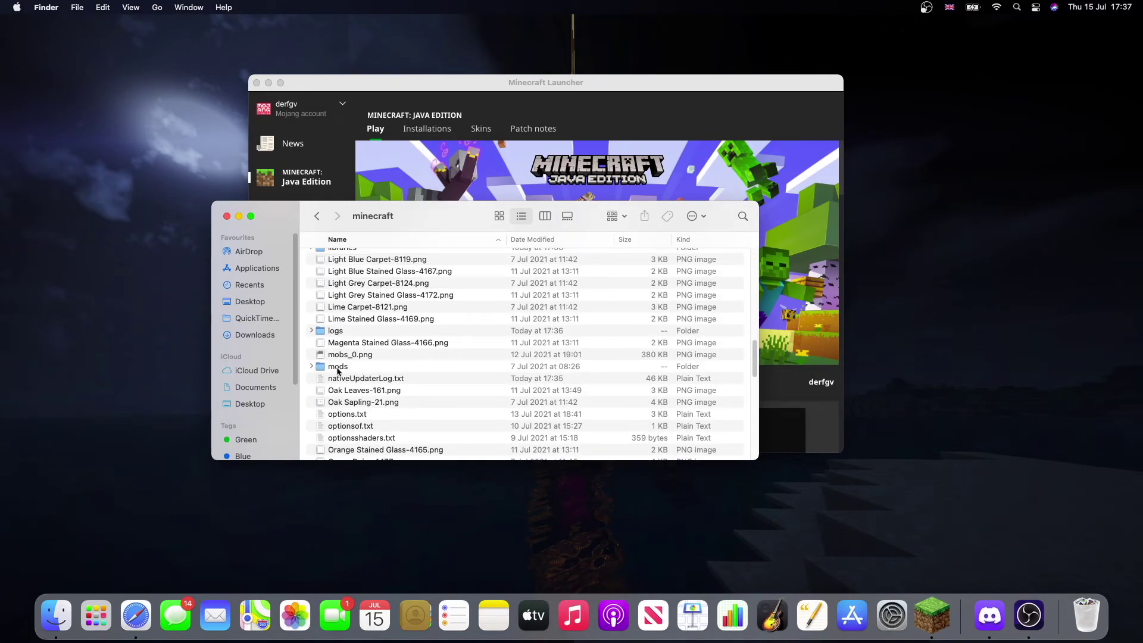
scroll(339, 370, "up", 4)
scroll(341, 370, "up", 10)
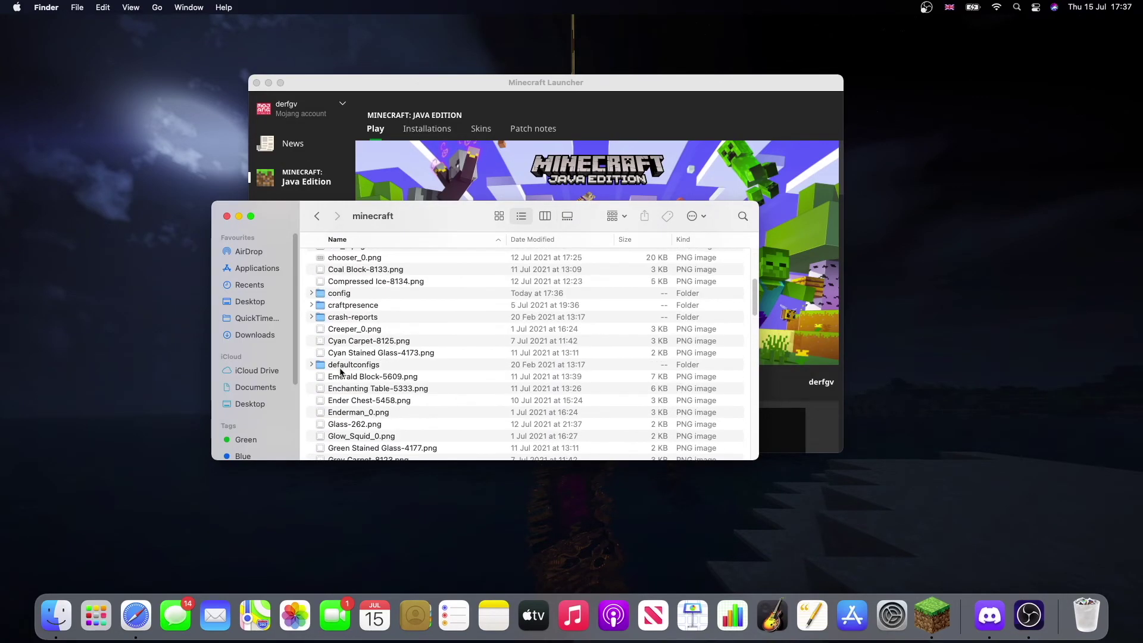
scroll(340, 372, "down", 3)
scroll(341, 371, "down", 10)
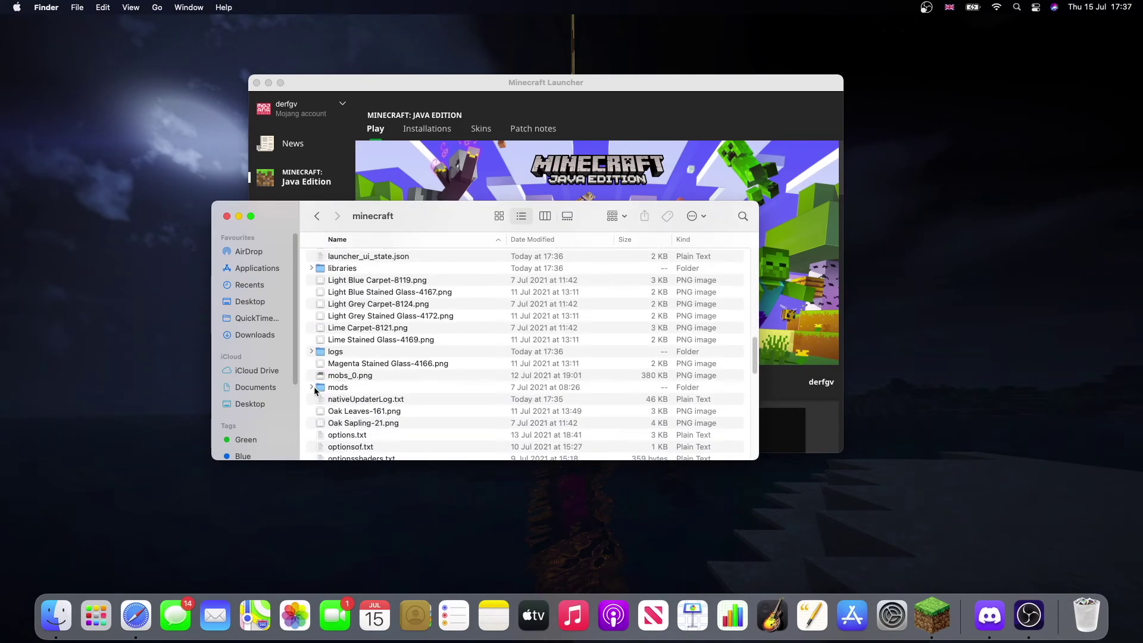
Step: Close the Finder window and launch the game again from the Minecraft Launcher with the forge 1.8.9 installation
left_click(227, 217)
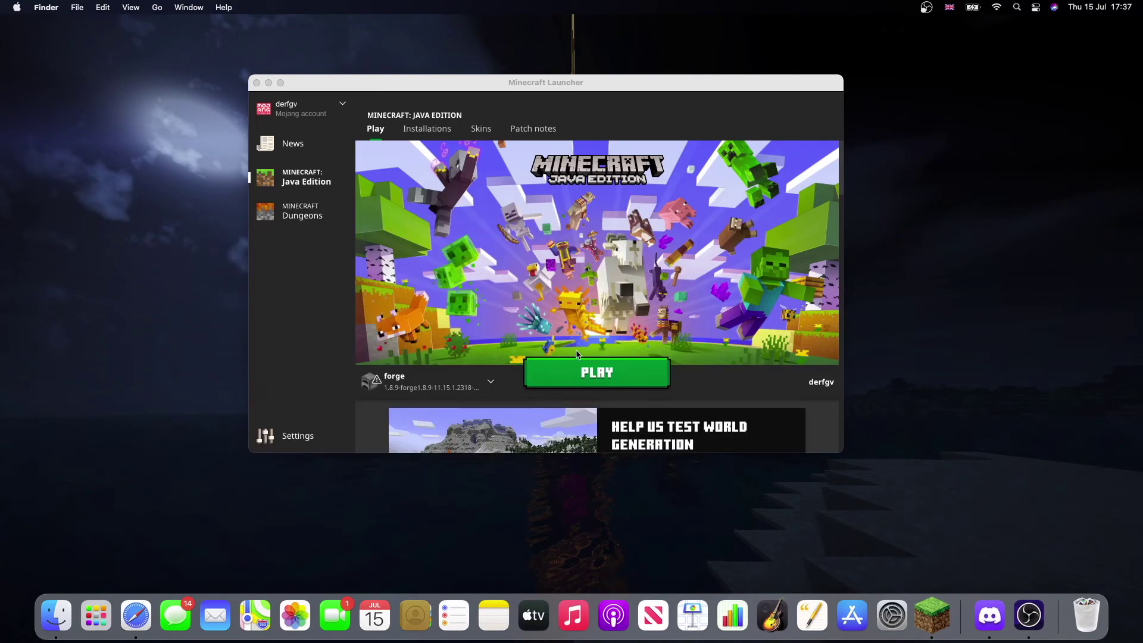
left_click(604, 383)
left_click(591, 376)
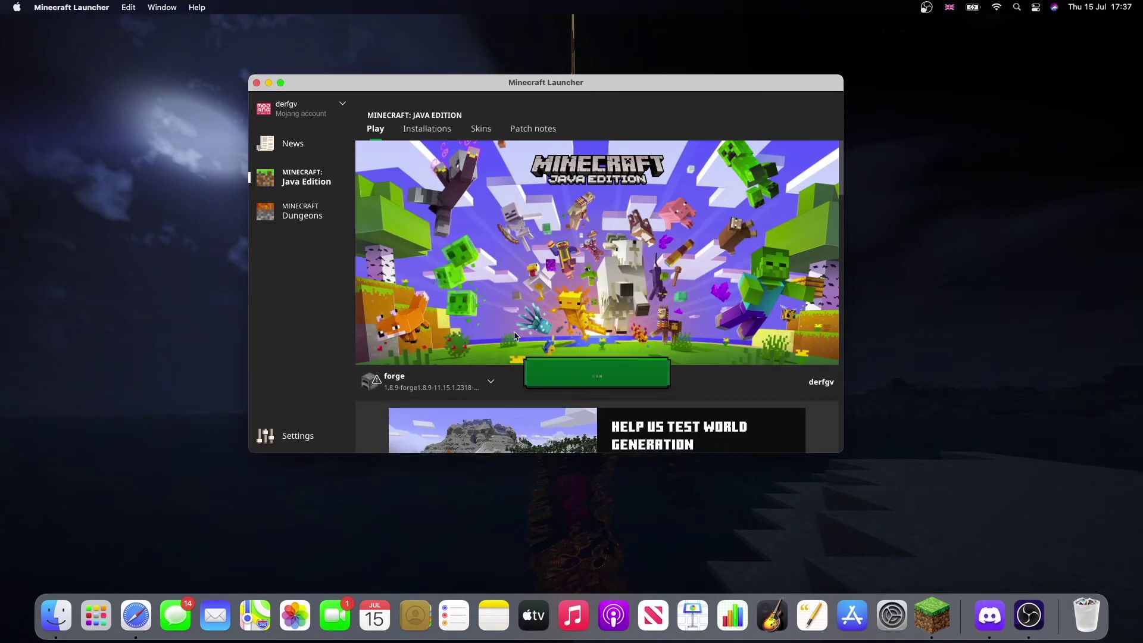